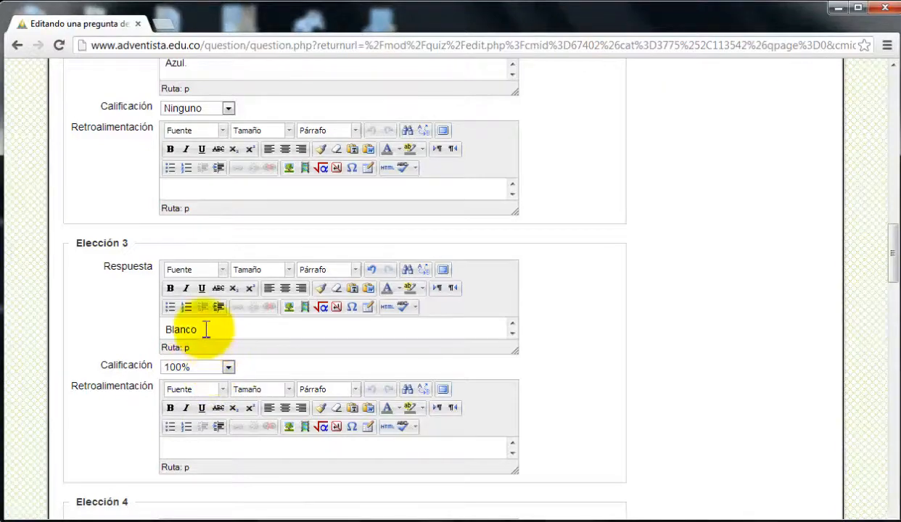
Examine the remaining answer choices, combined feedback, incorrect-attempt penalty, hints and tags of the multiple-choice question
click(206, 329)
scroll(331, 341, down, 3)
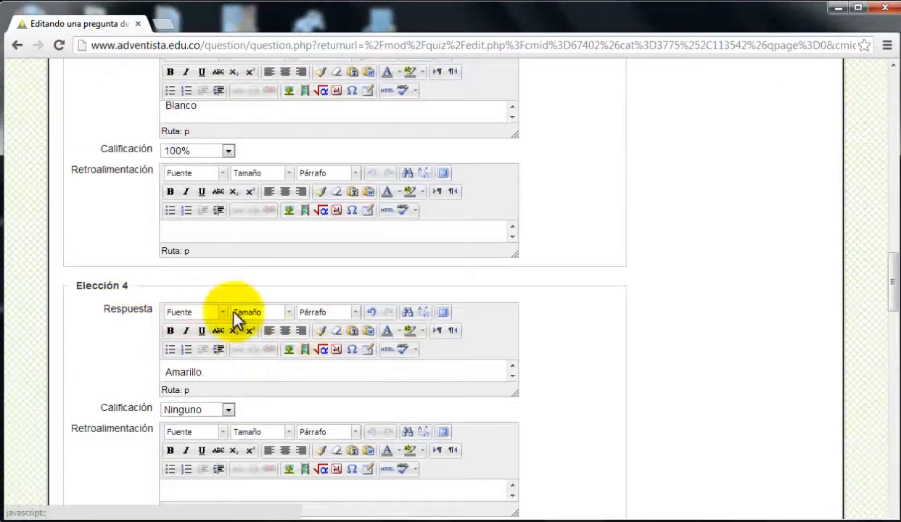
scroll(247, 323, down, 1)
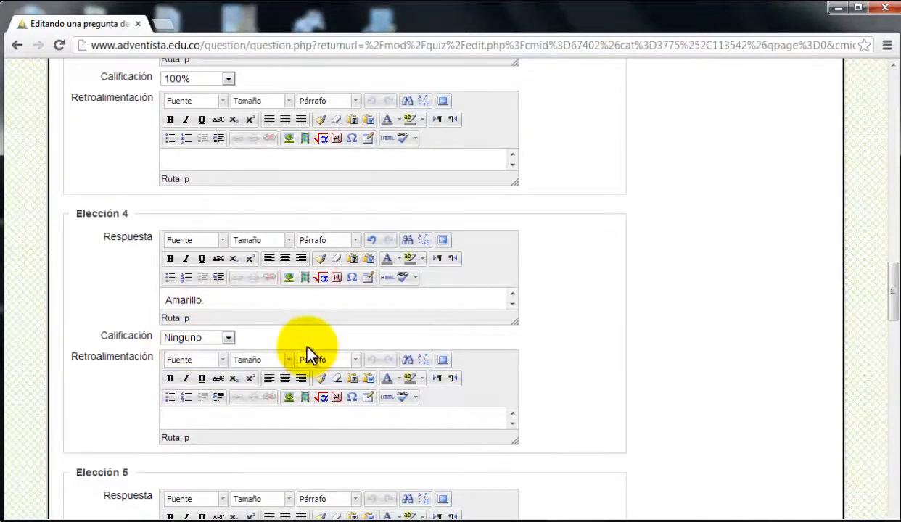
scroll(304, 340, down, 3)
scroll(460, 337, down, 2)
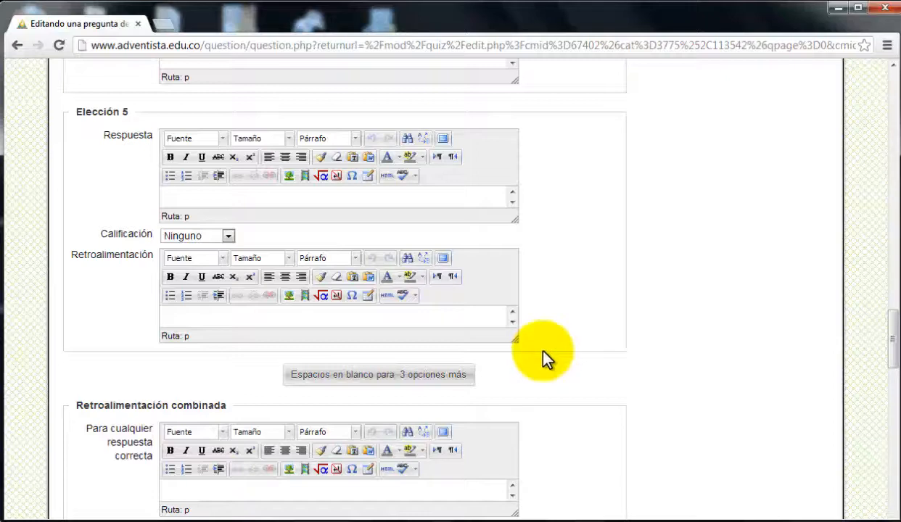
scroll(542, 352, down, 3)
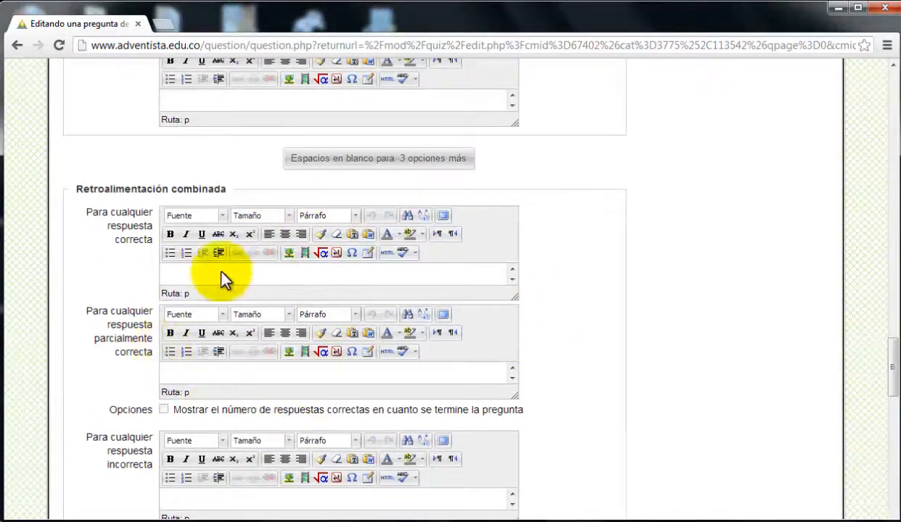
scroll(221, 274, down, 2)
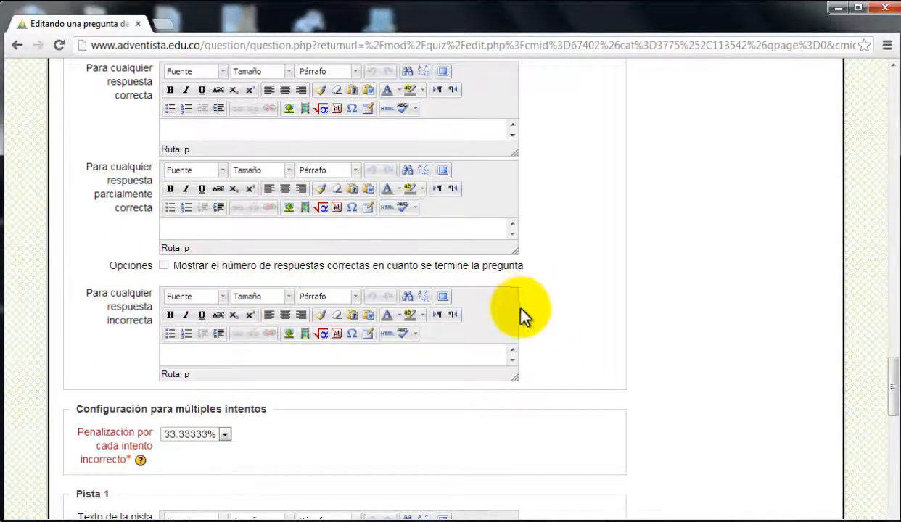
scroll(551, 305, down, 1)
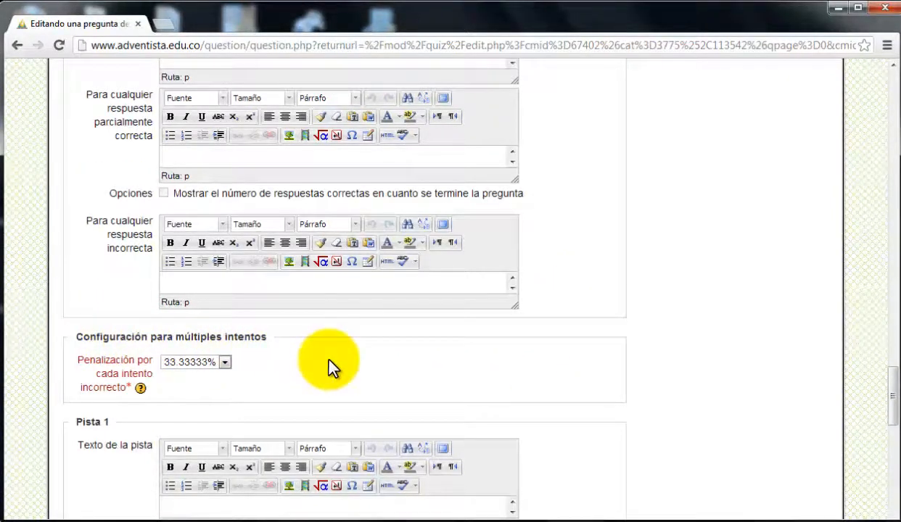
scroll(323, 374, down, 1)
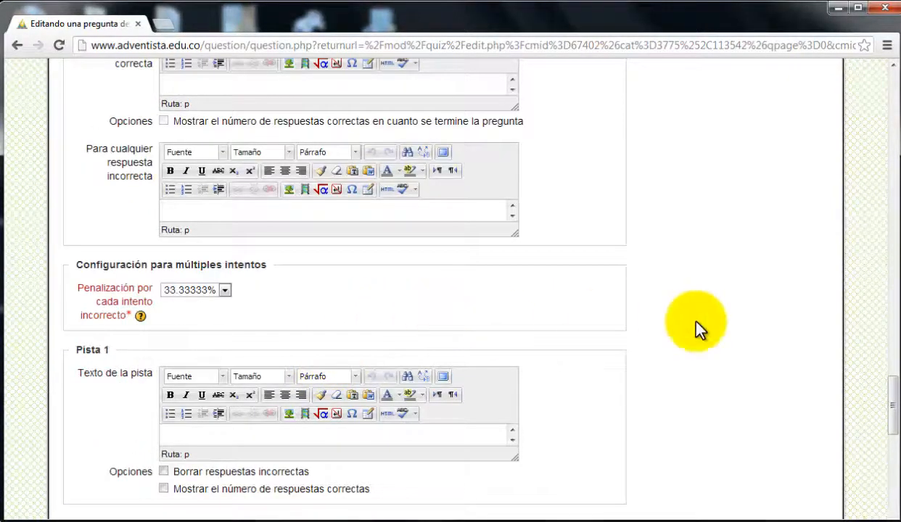
scroll(688, 330, down, 3)
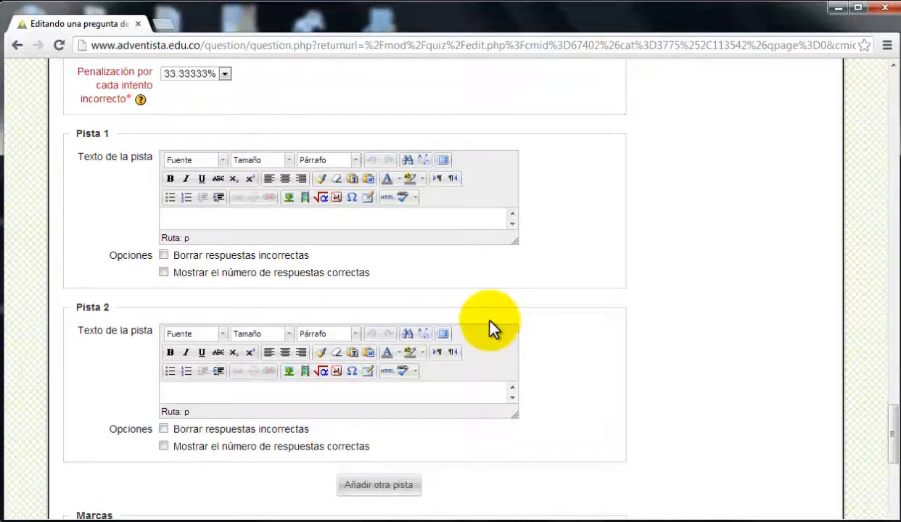
scroll(537, 338, down, 4)
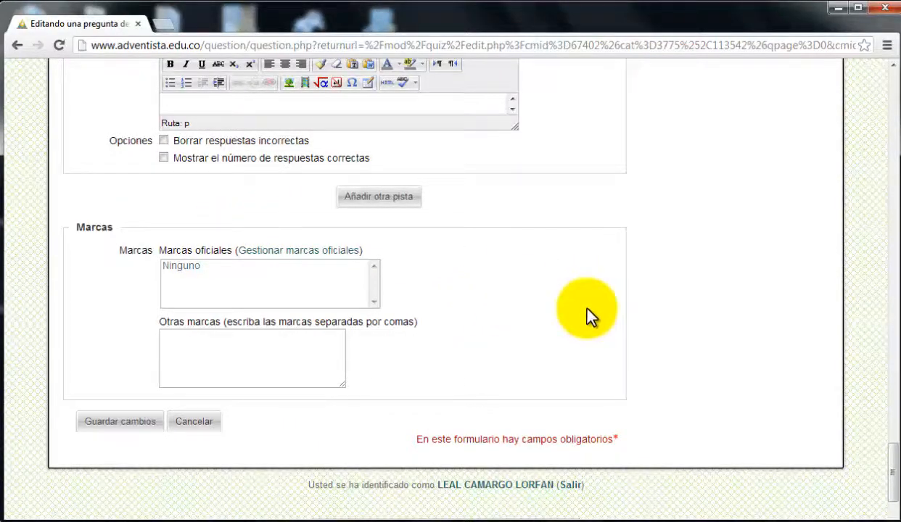
Recheck the question's text, shuffle and numbering settings and answer choices, and save the multiple-choice question
drag(891, 473, 885, 138)
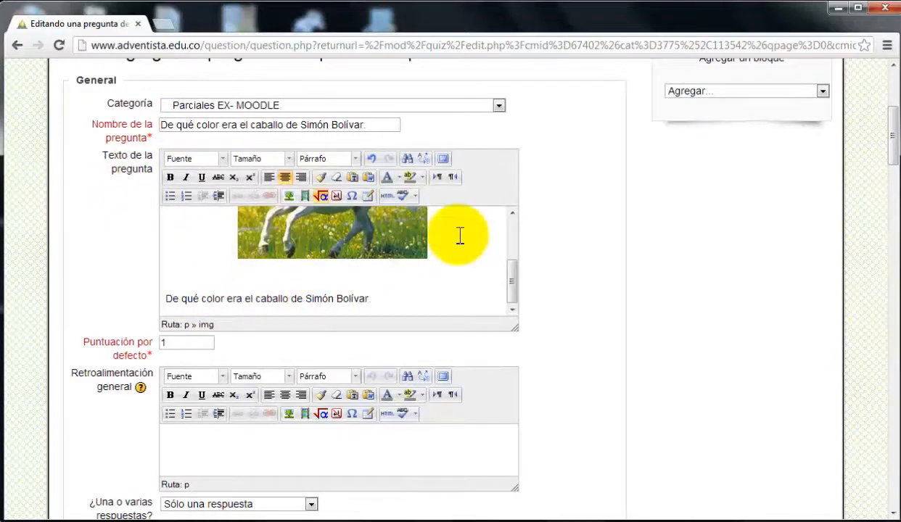
scroll(458, 237, down, 2)
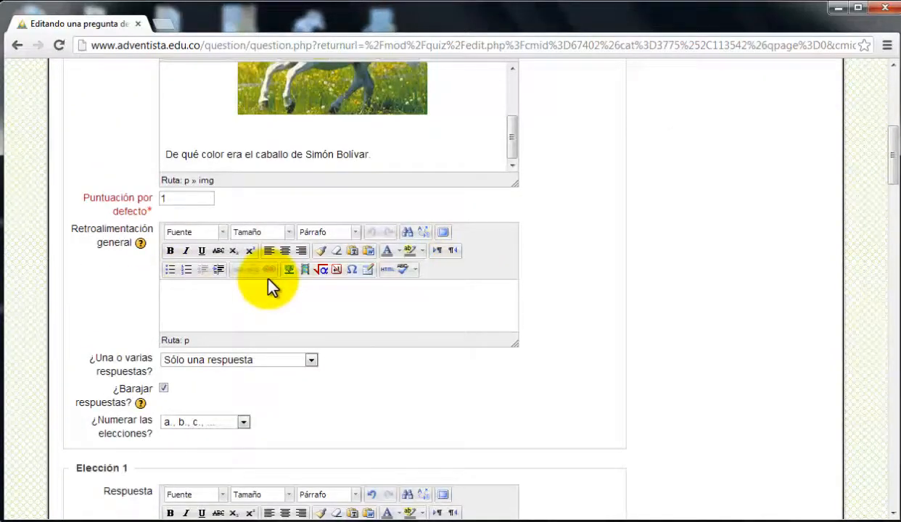
scroll(360, 255, down, 1)
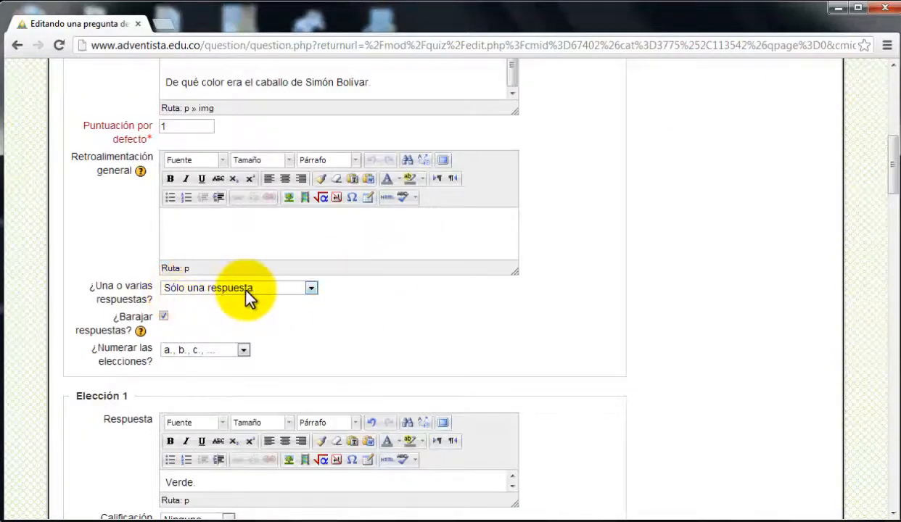
scroll(374, 308, down, 2)
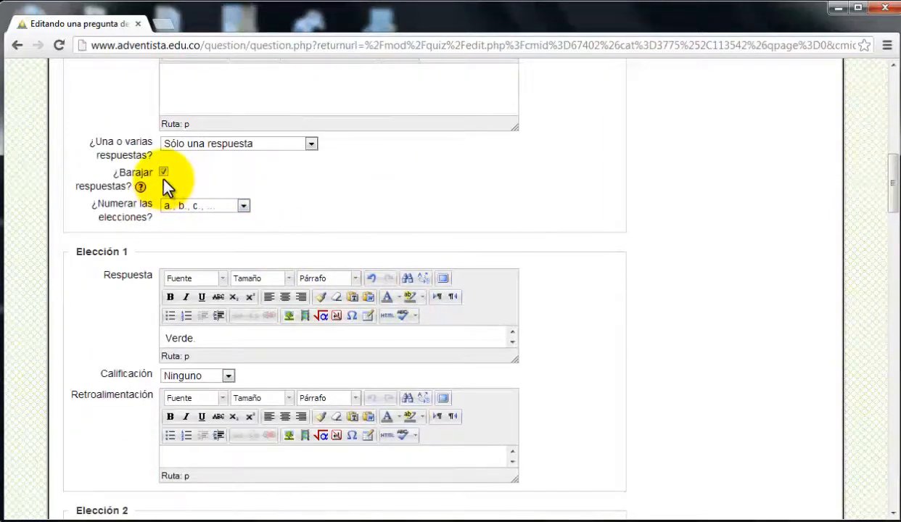
scroll(577, 301, down, 4)
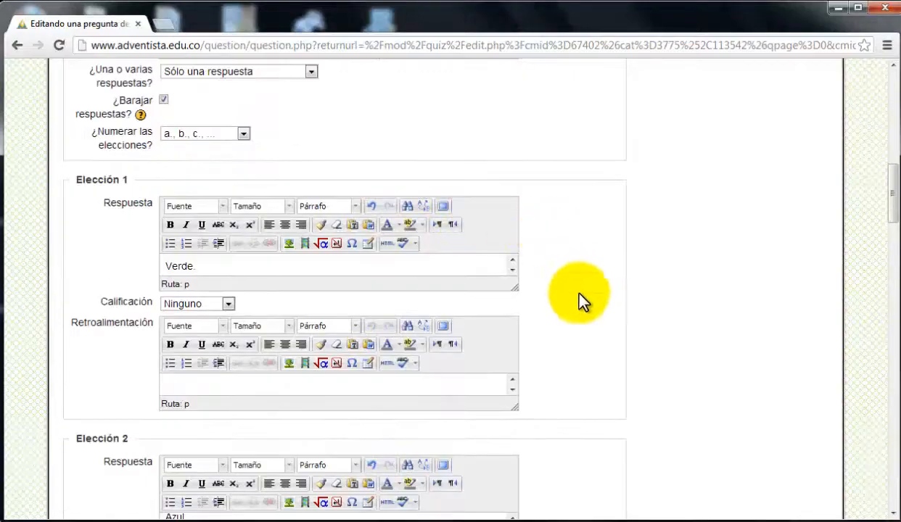
scroll(586, 308, down, 20)
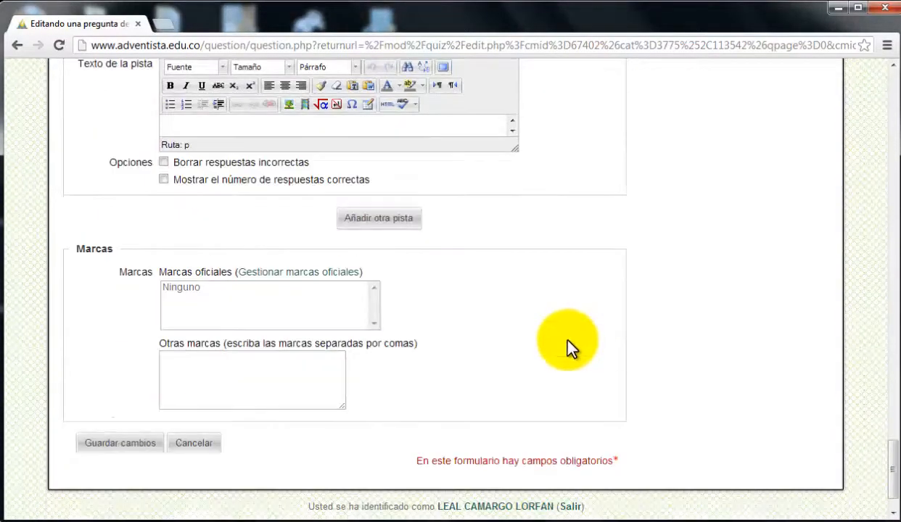
click(88, 392)
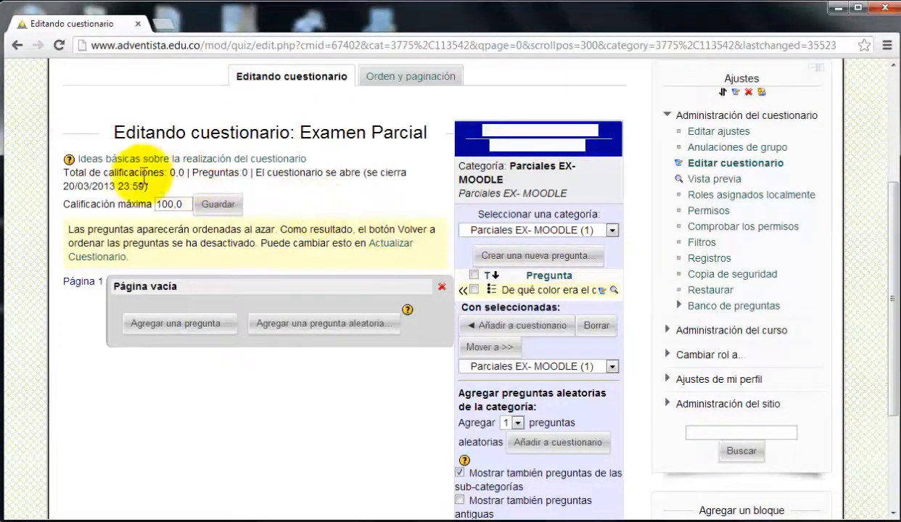
Add the question "De qué color era el caballo de Simón Bolívar" from the question bank to the Examen Parcial quiz
double_click(244, 172)
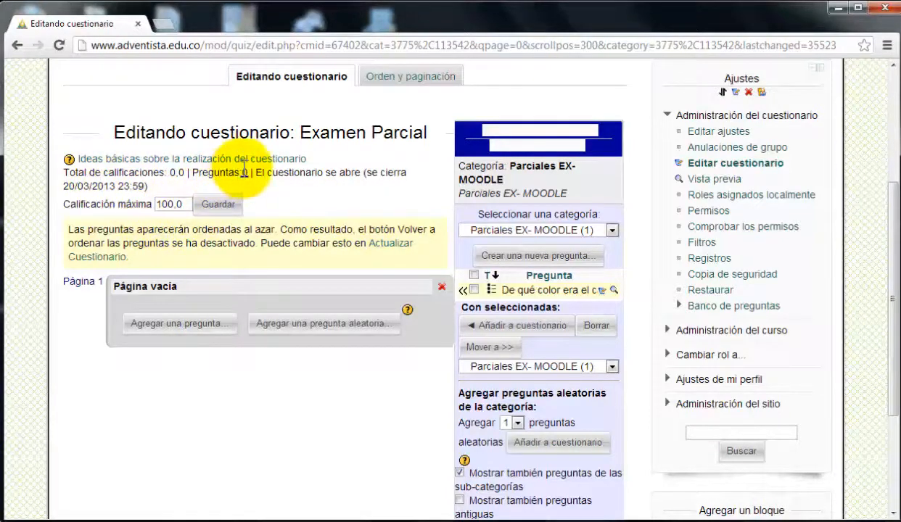
click(243, 186)
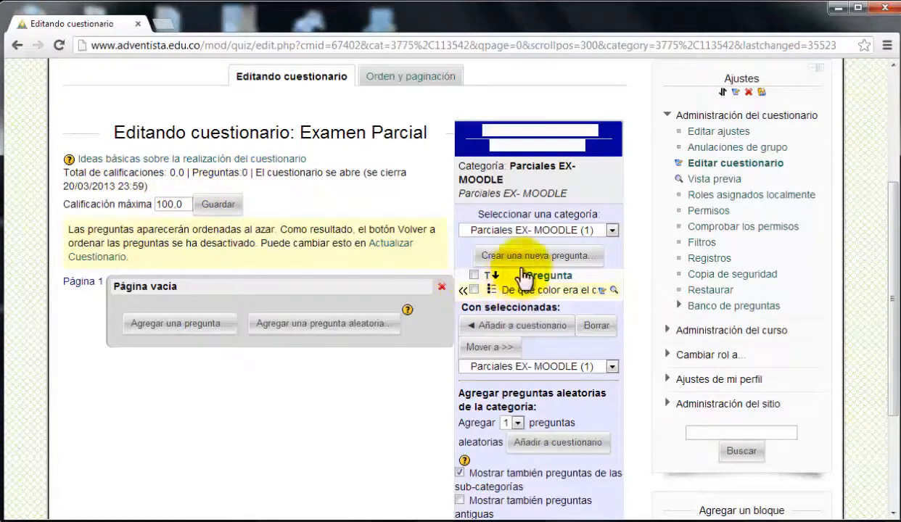
click(463, 294)
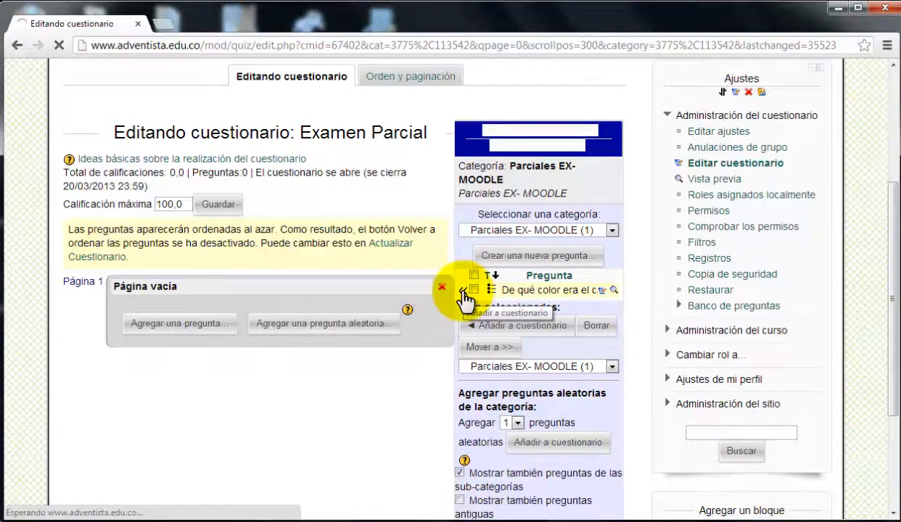
scroll(471, 261, down, 3)
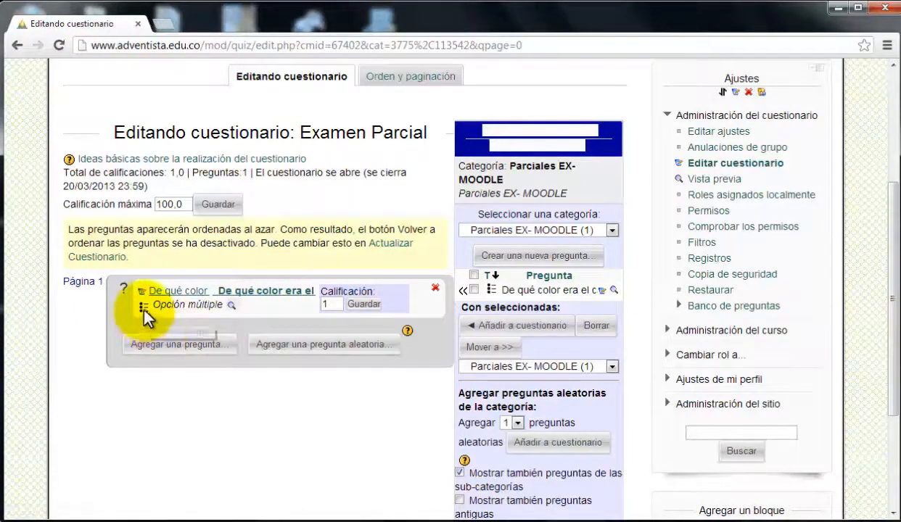
Set the quiz's maximum grade to 5.0 and save it
double_click(325, 305)
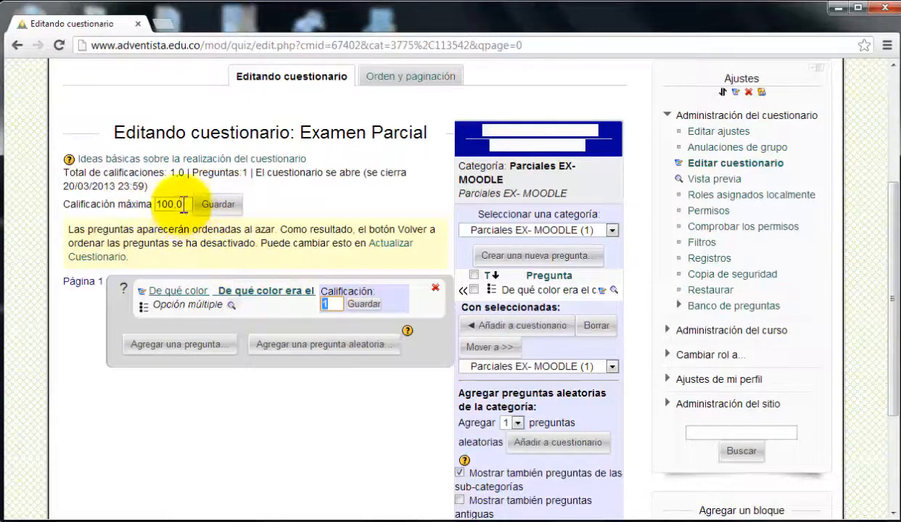
click(182, 204)
double_click(181, 204)
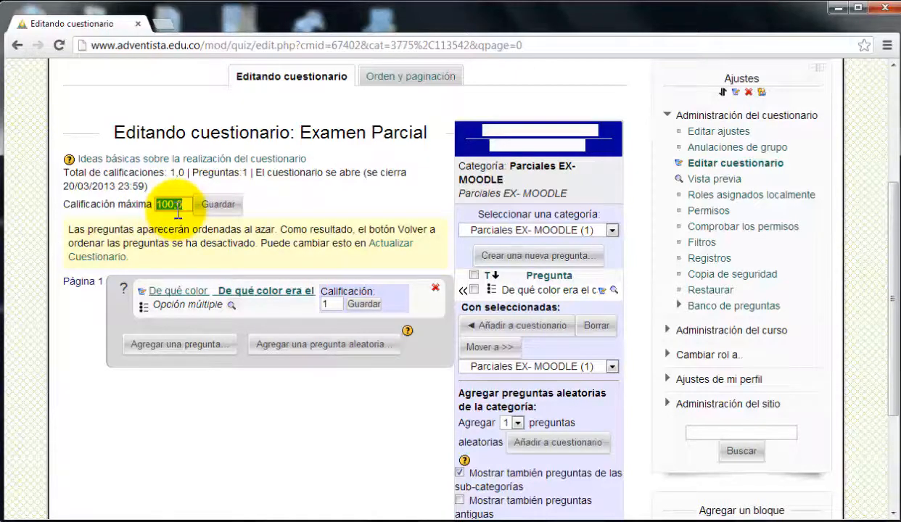
text(5.0)
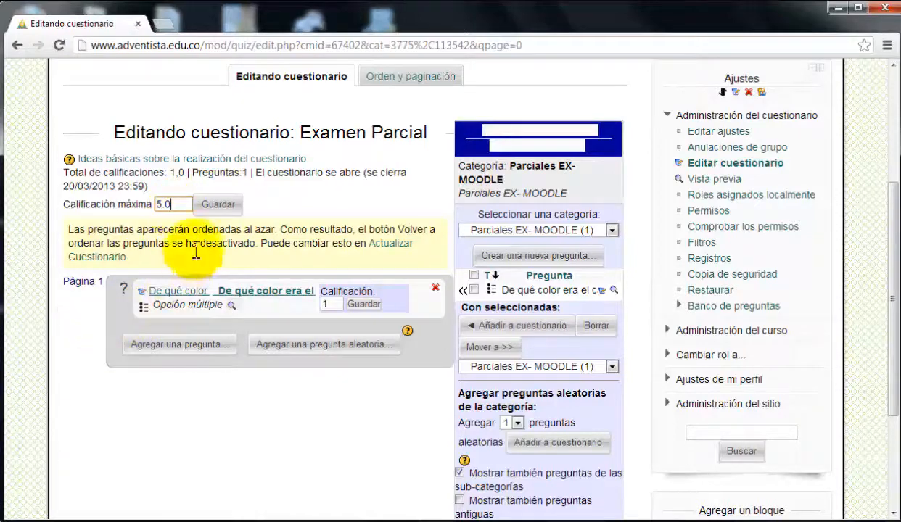
click(213, 205)
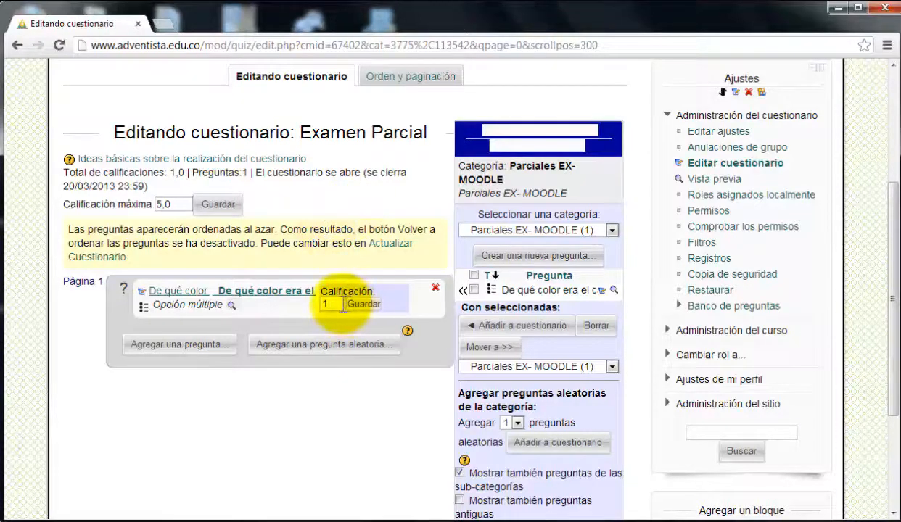
Preview the quiz question in a widened window and fill it in with the correct answer
click(340, 307)
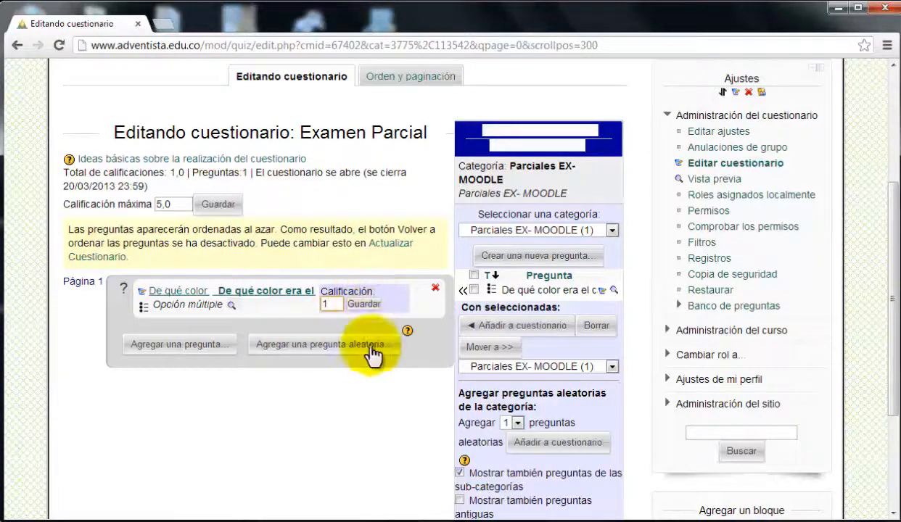
click(231, 307)
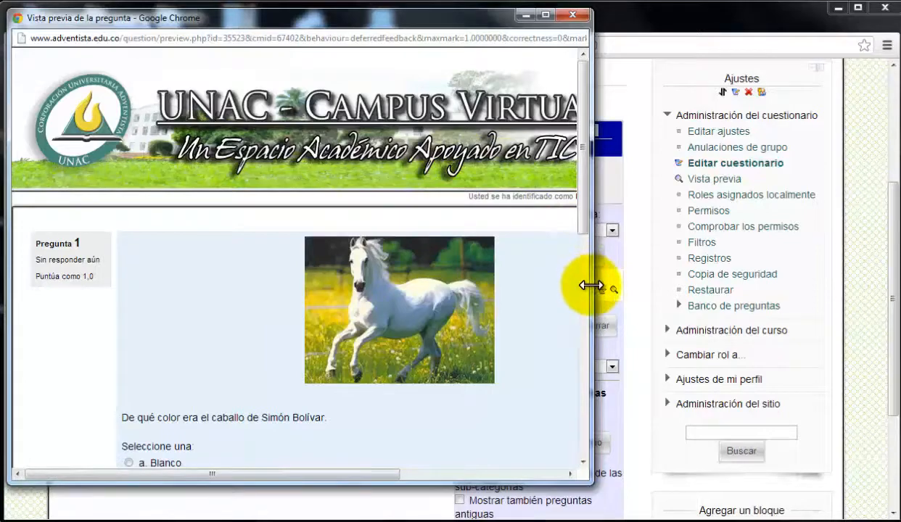
drag(592, 286, 798, 297)
drag(787, 214, 784, 266)
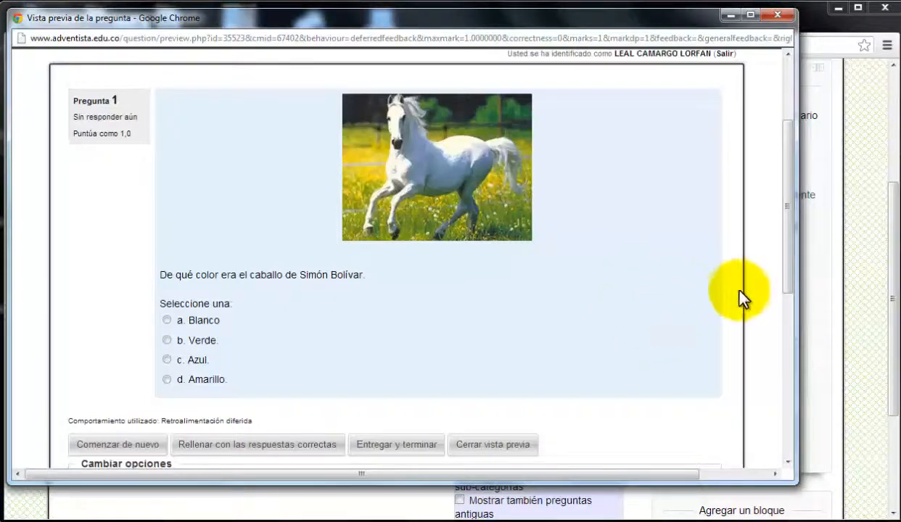
click(239, 456)
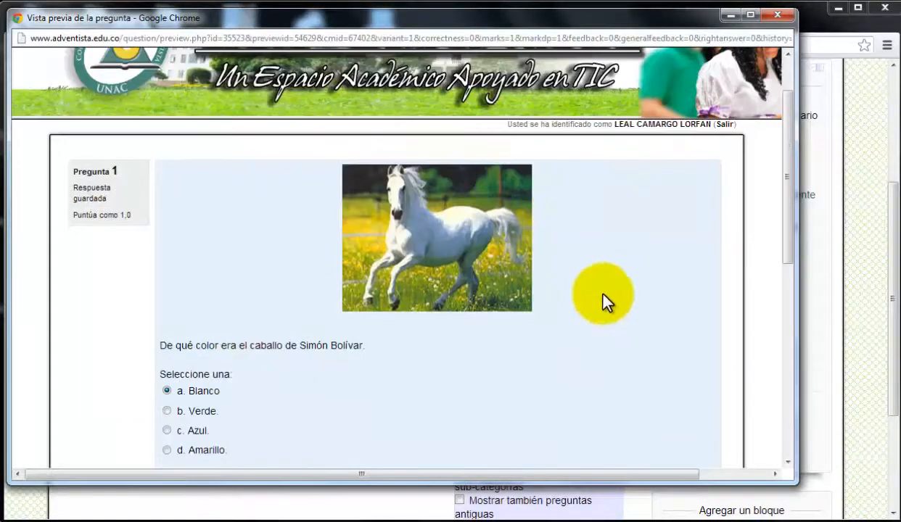
Examine the previewed question's image, answer options and display settings, and close the preview
scroll(606, 302, down, 2)
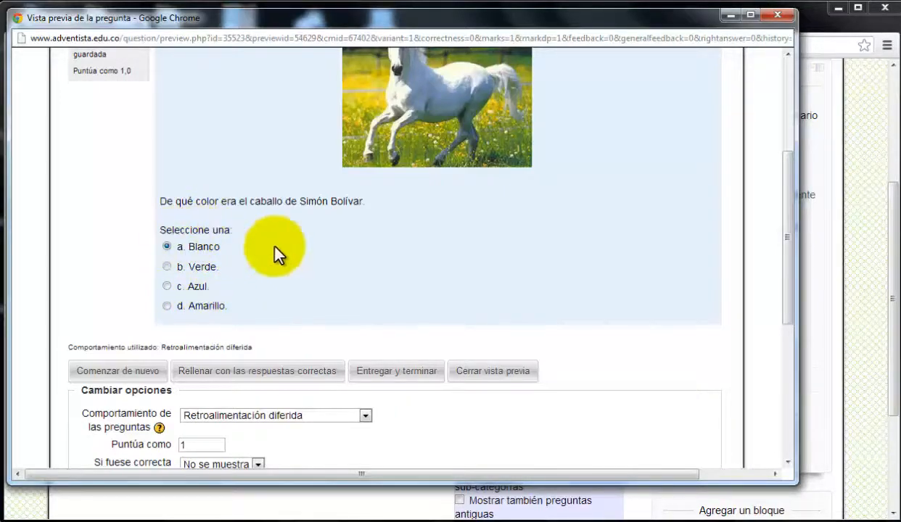
scroll(643, 290, up, 3)
scroll(644, 290, down, 2)
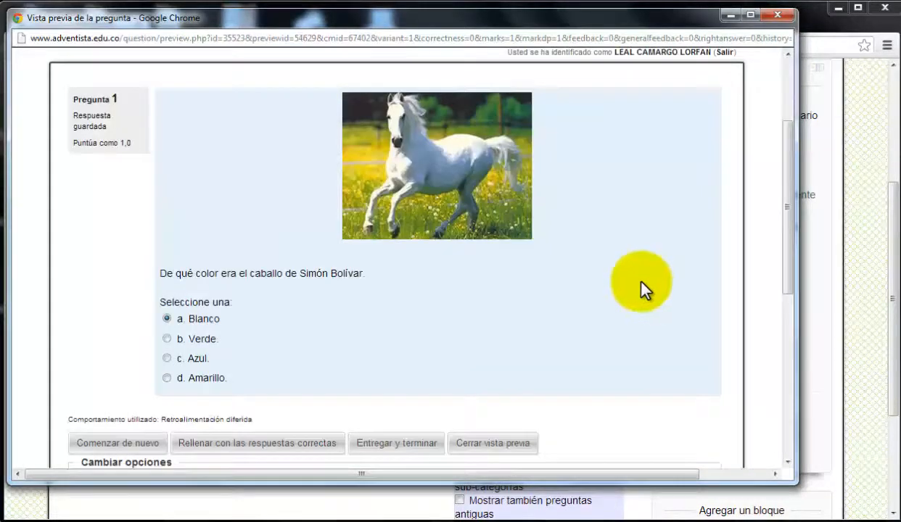
scroll(643, 285, down, 4)
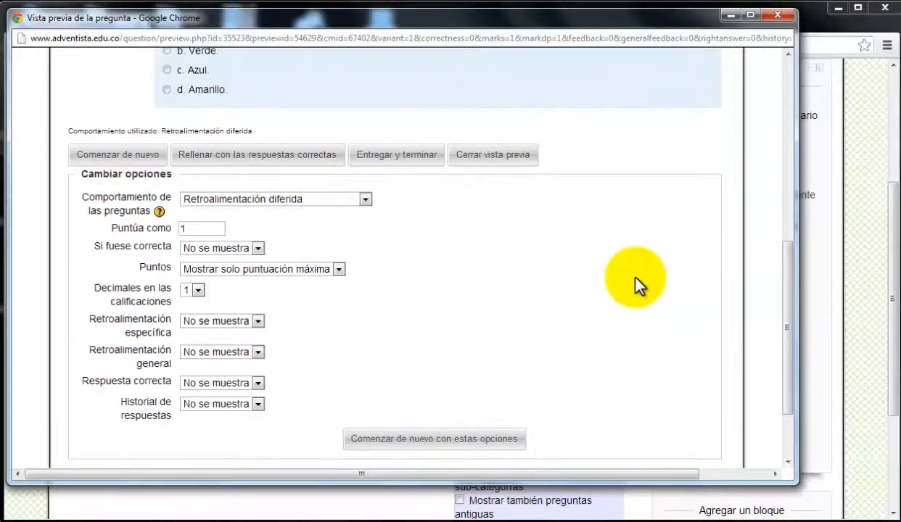
scroll(637, 285, down, 1)
scroll(641, 276, up, 2)
scroll(649, 262, up, 6)
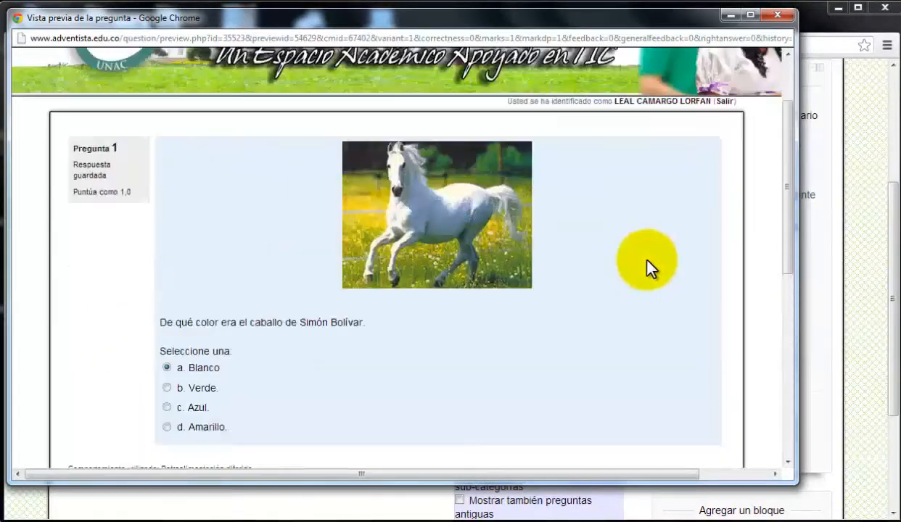
click(778, 16)
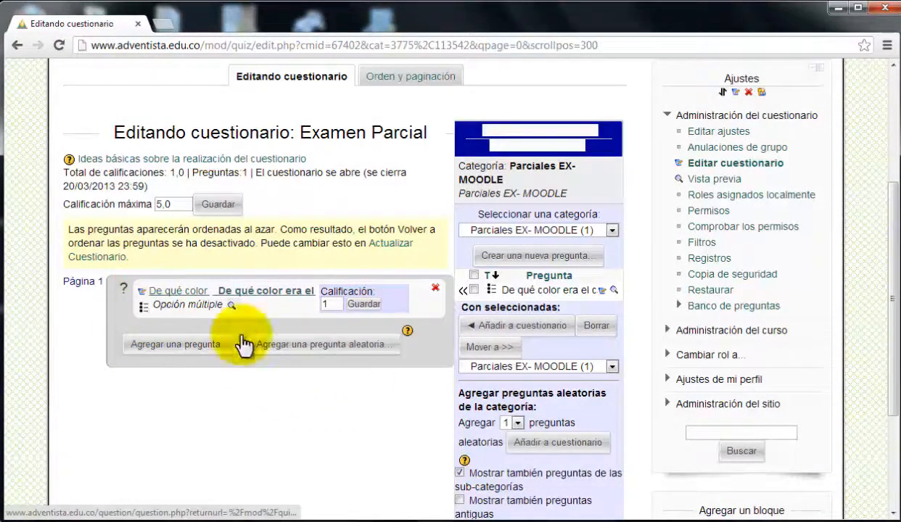
Open the quiz's horse-colour question for editing, examine its text and answer choices, and save the form
click(162, 293)
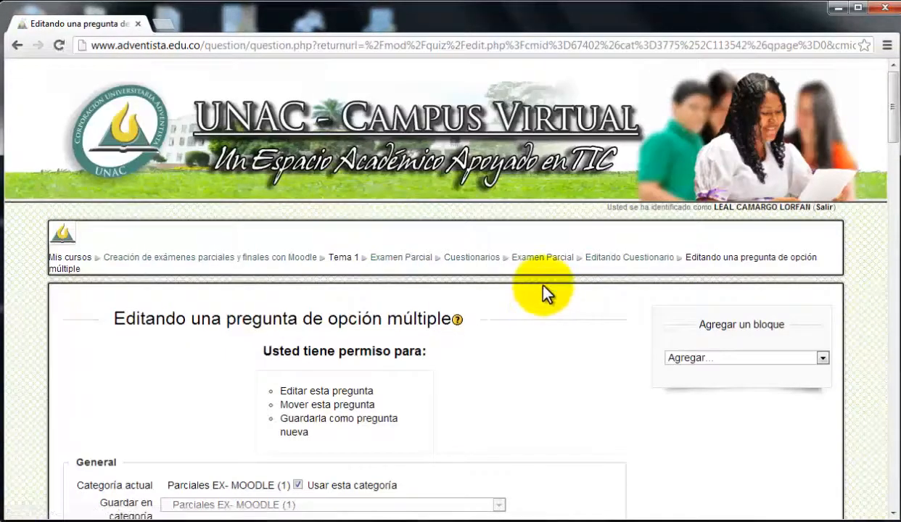
scroll(548, 305, down, 3)
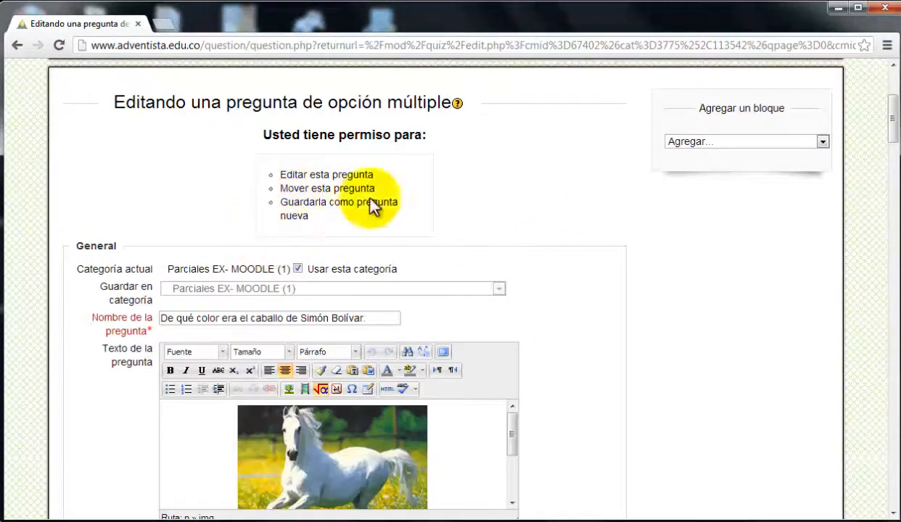
scroll(500, 195, down, 1)
scroll(552, 199, down, 1)
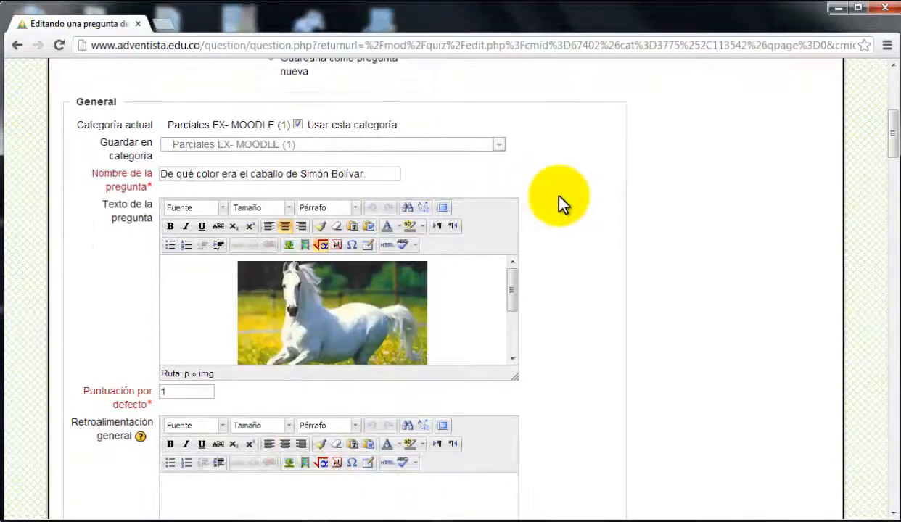
scroll(562, 210, down, 7)
scroll(551, 216, down, 12)
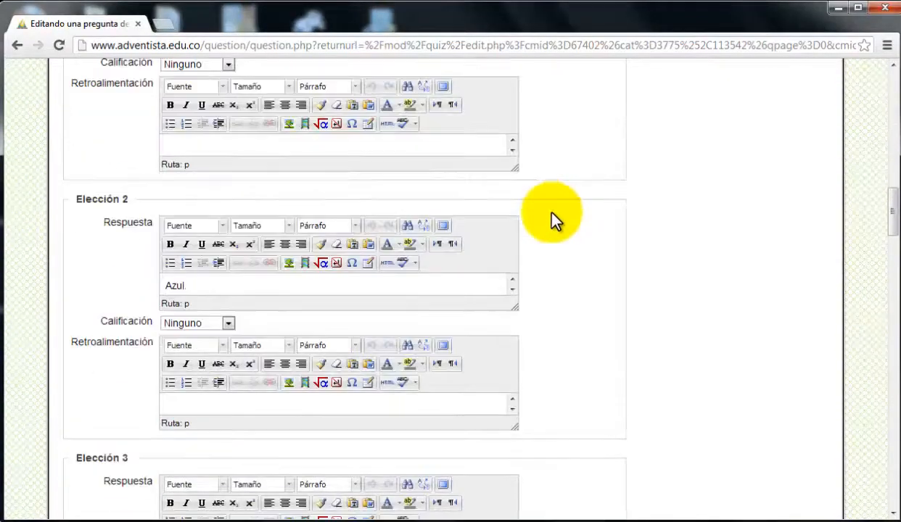
scroll(551, 222, down, 20)
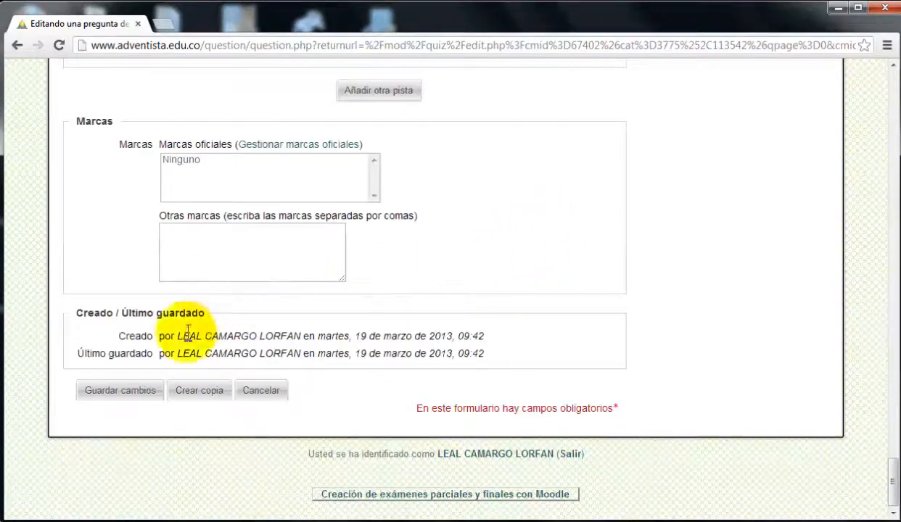
click(124, 393)
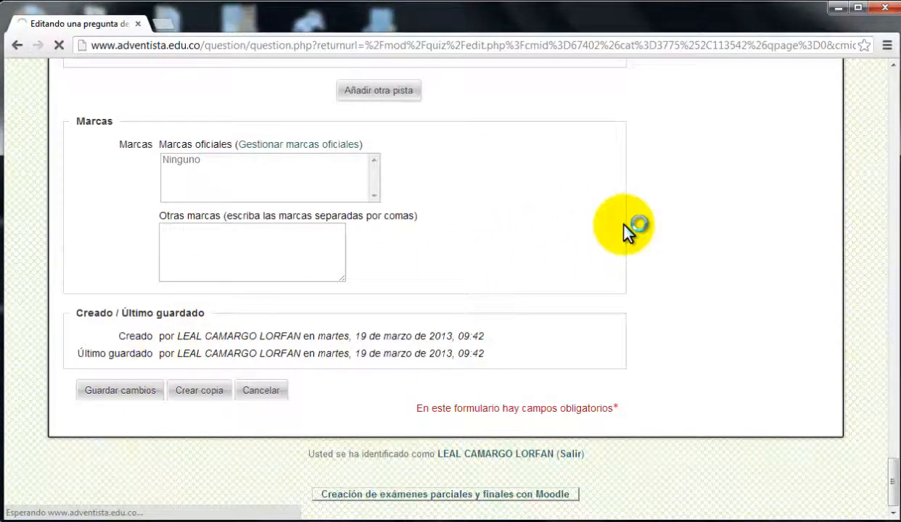
Start a new Verdadero/Falso question in the Parciales EX- MOODLE category of the question bank
scroll(631, 272, down, 2)
scroll(633, 267, down, 1)
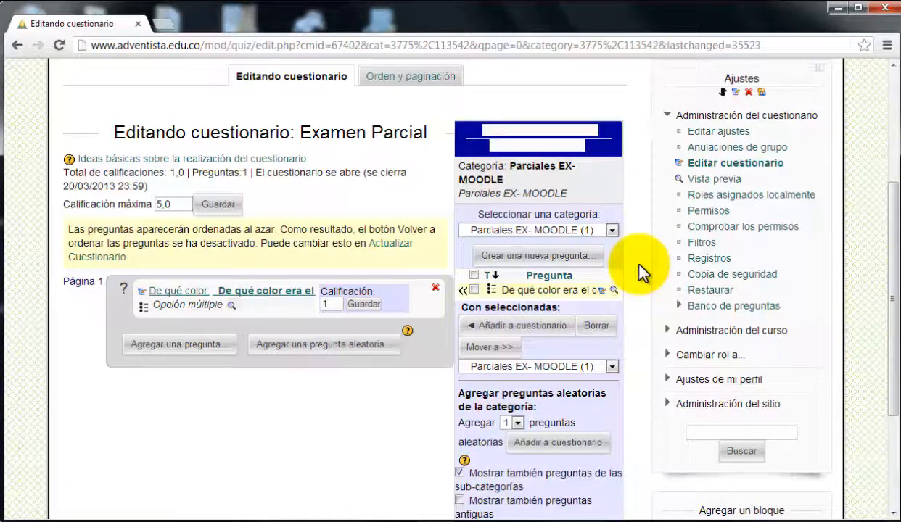
click(535, 260)
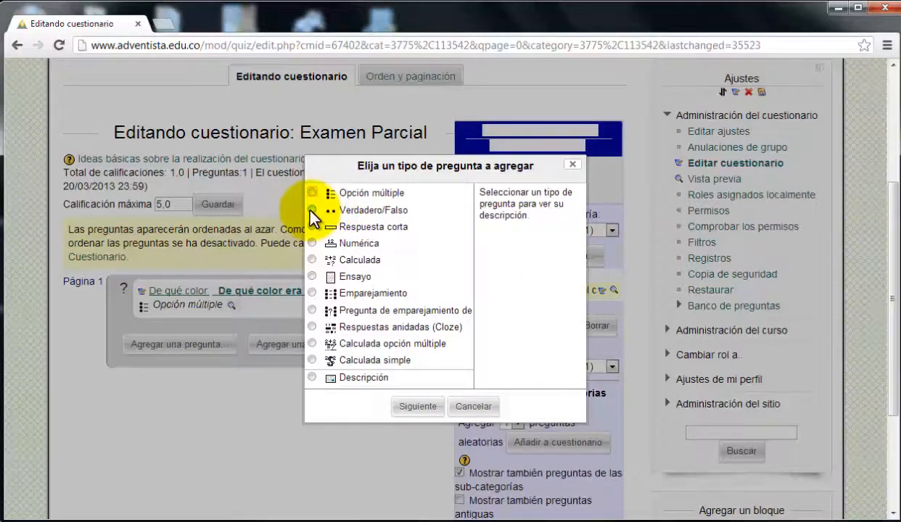
click(312, 209)
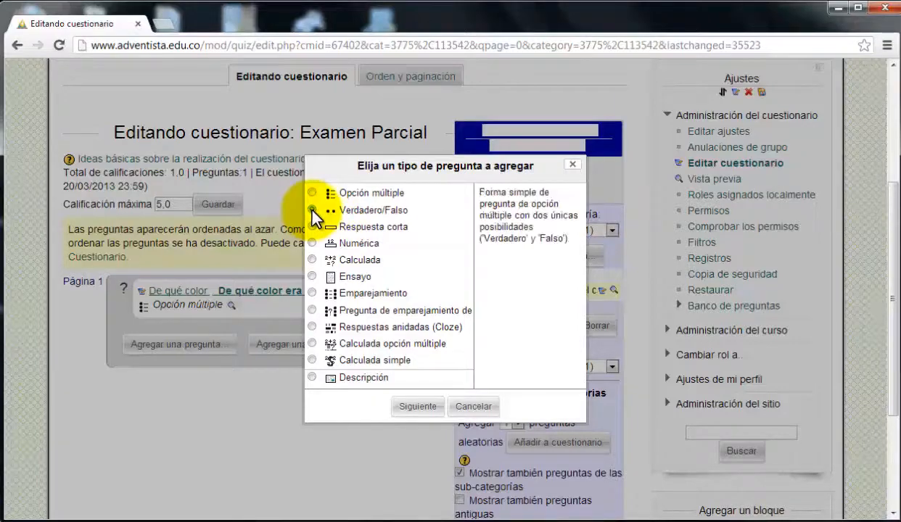
click(409, 407)
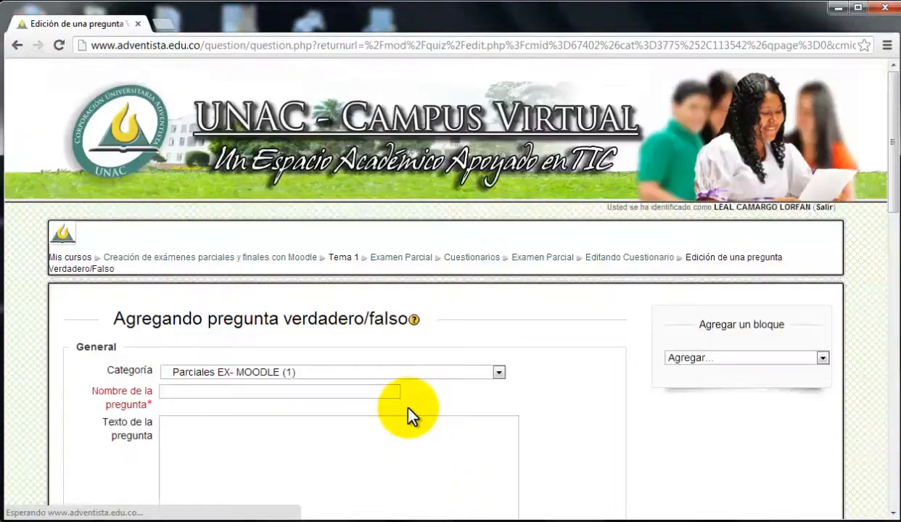
Name the true/false question "Simón Bolívar nació en Caracas Venezuela."
scroll(512, 297, down, 3)
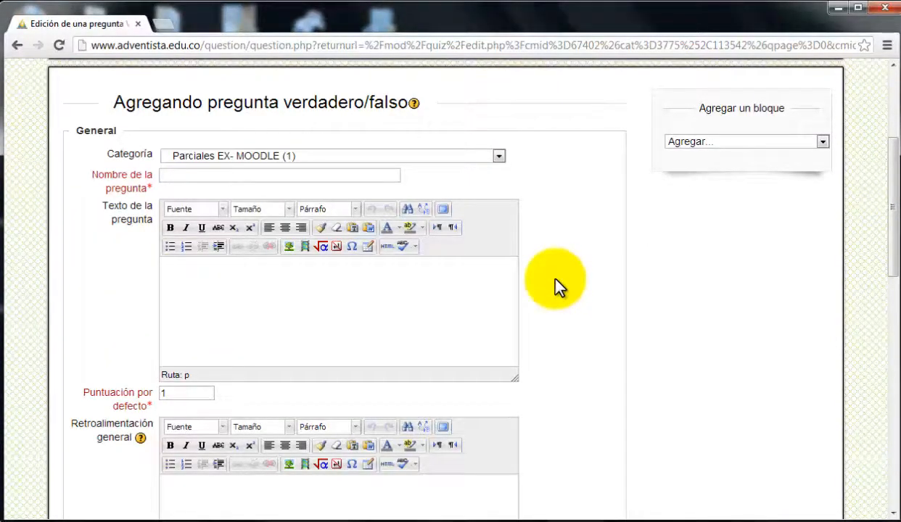
scroll(556, 279, up, 2)
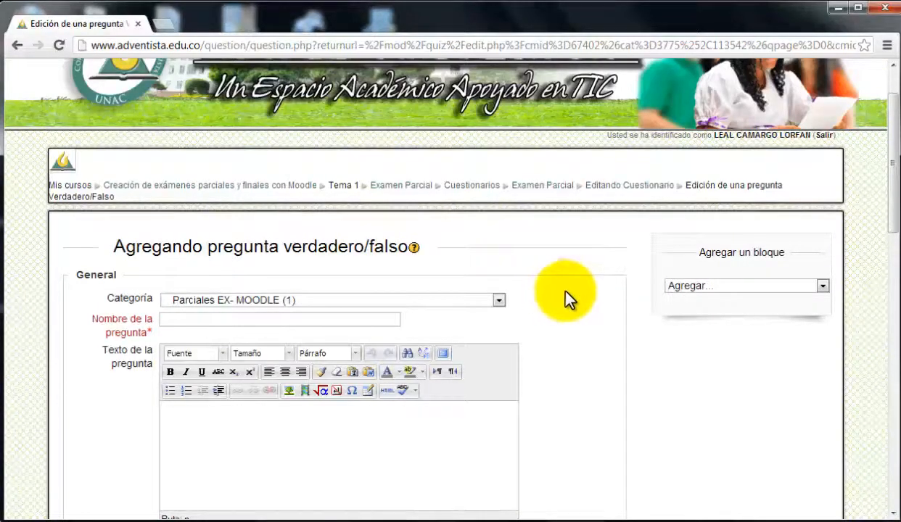
scroll(563, 294, down, 1)
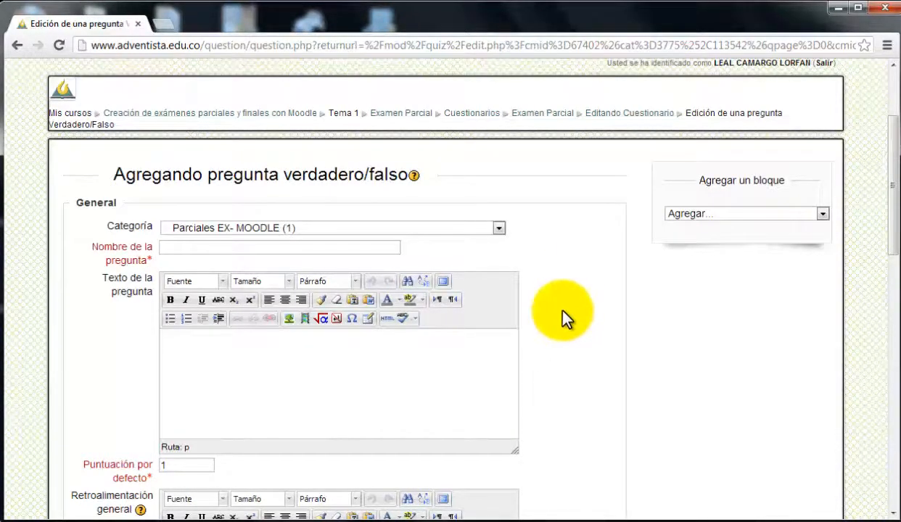
click(419, 364)
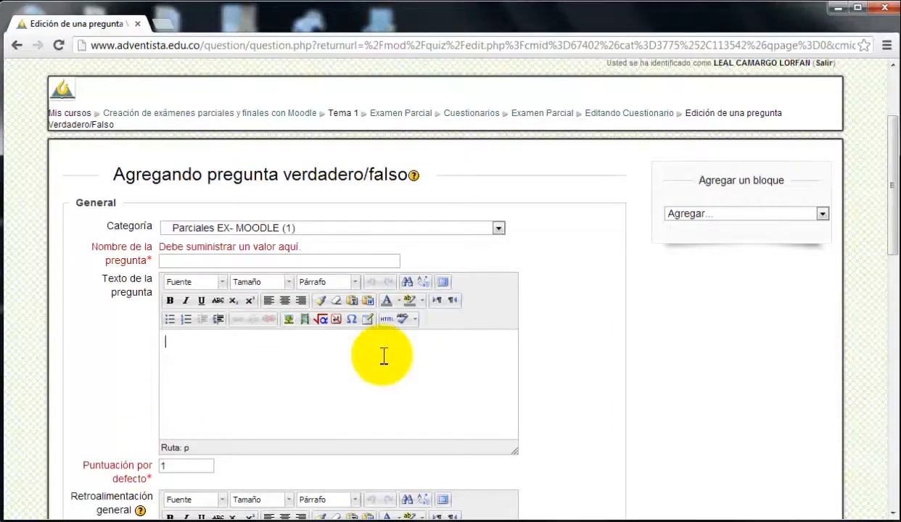
right_click(208, 261)
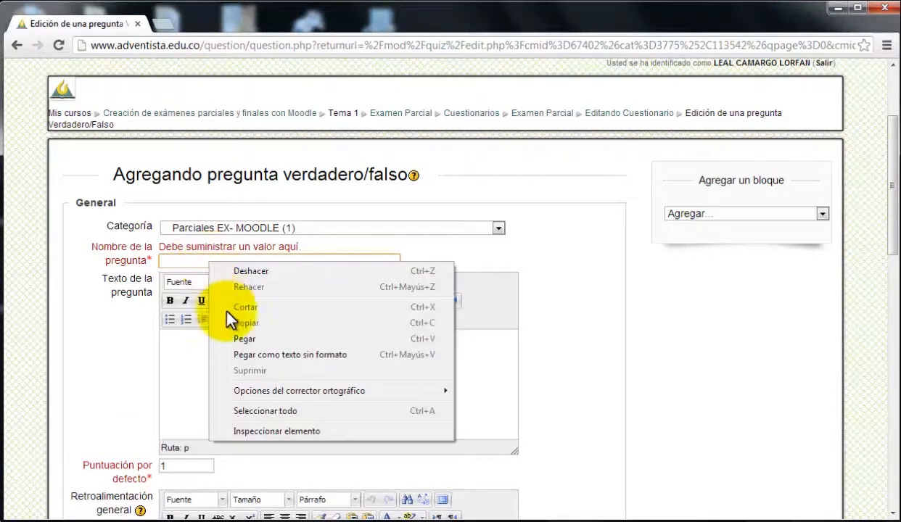
click(232, 339)
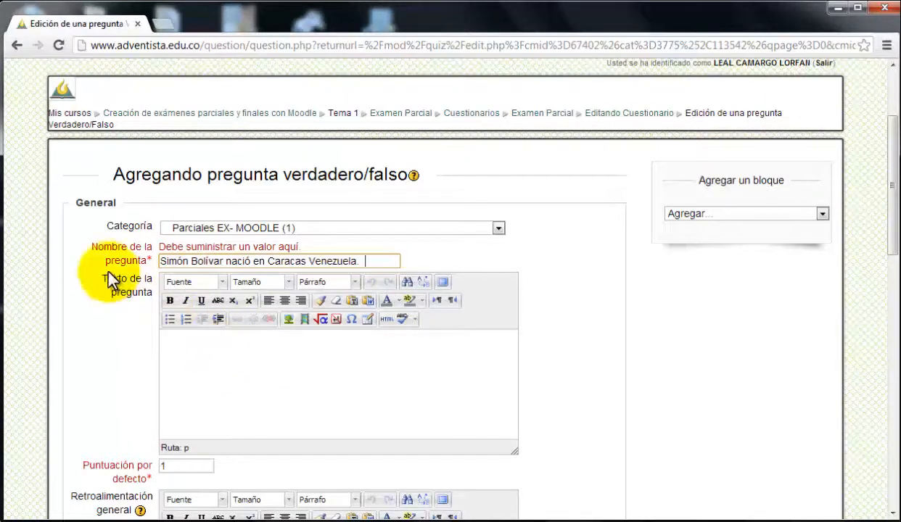
Enter "Simón Bolívar nació en Caracas Venezuela." as the question text
click(223, 362)
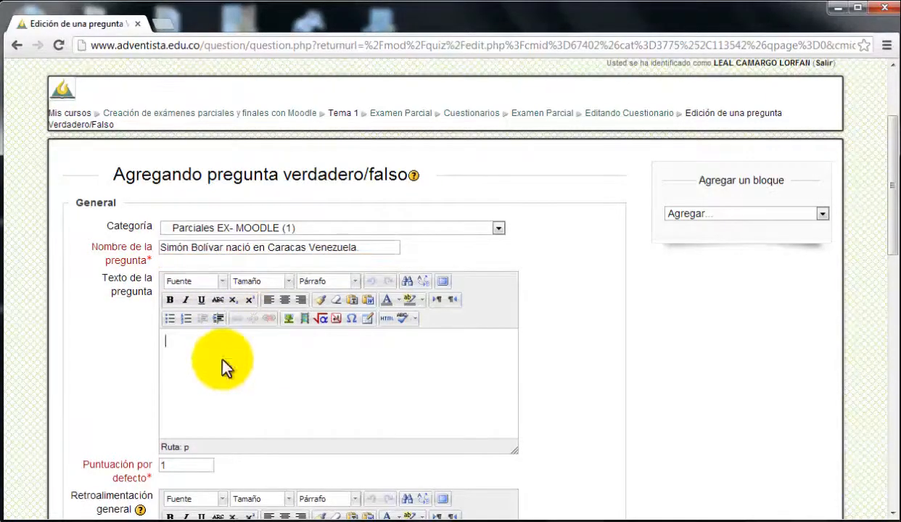
right_click(222, 360)
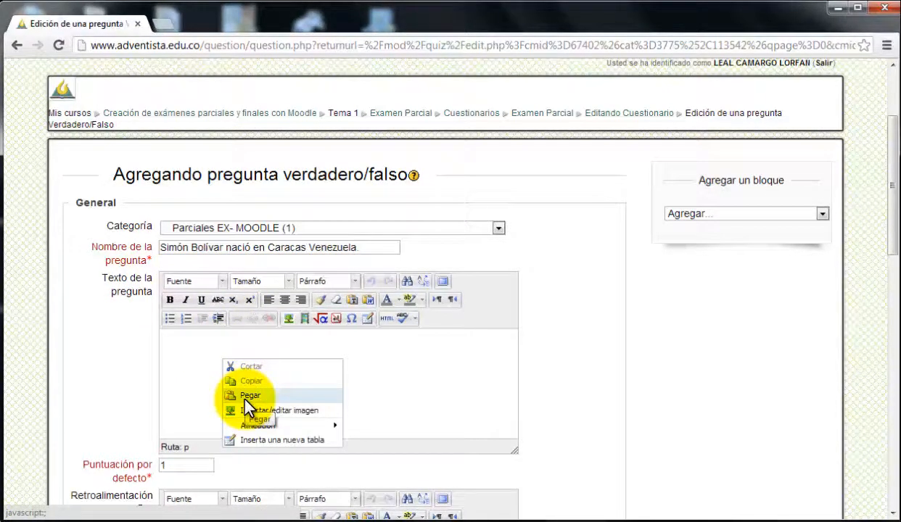
click(245, 400)
click(439, 319)
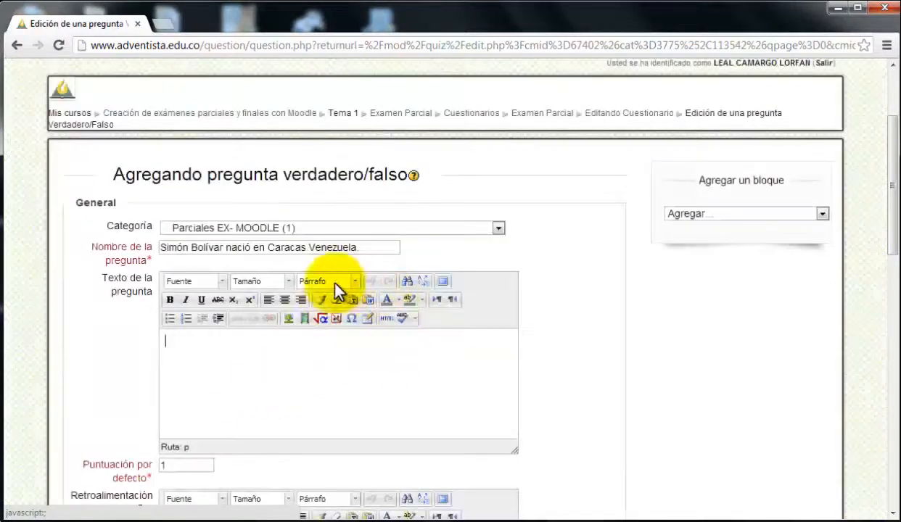
click(412, 353)
text(Simón Bolívar nació en Caracas Venezuela.)
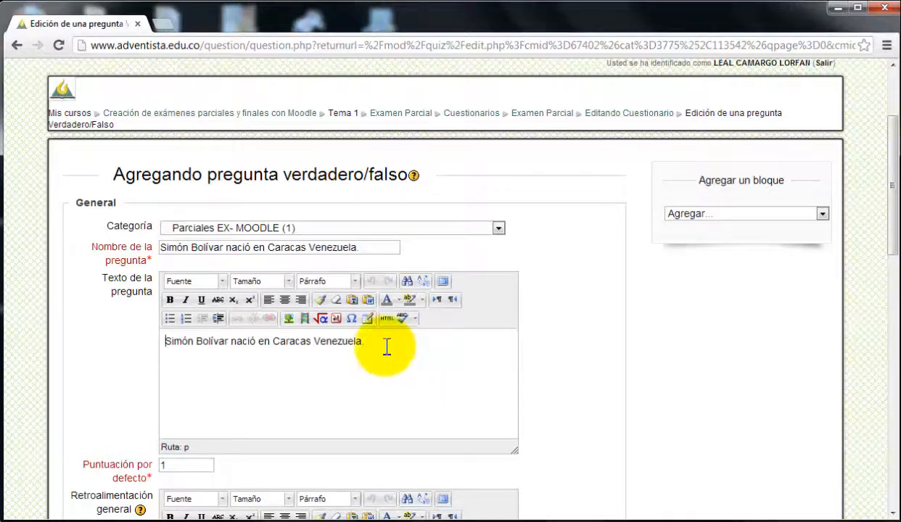
Keep the question's default mark at 1 and set its correct answer to Verdadero
scroll(402, 354, down, 1)
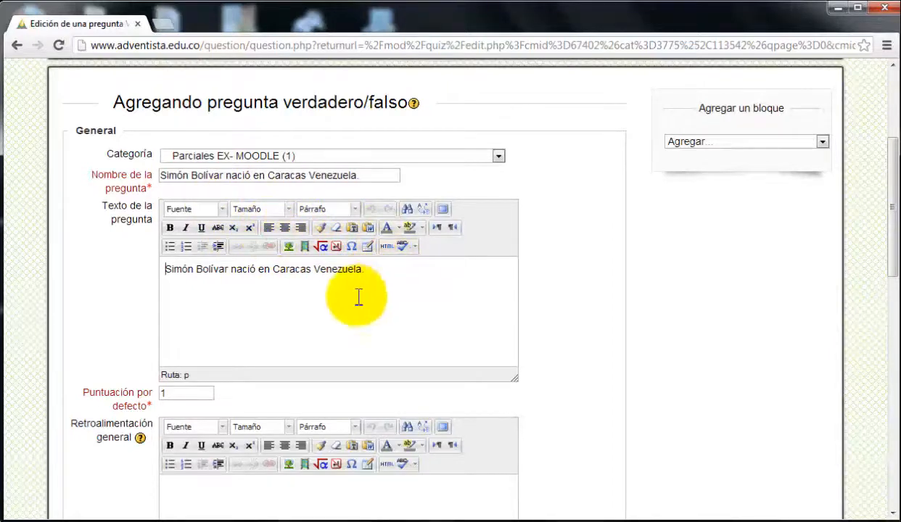
scroll(434, 285, down, 3)
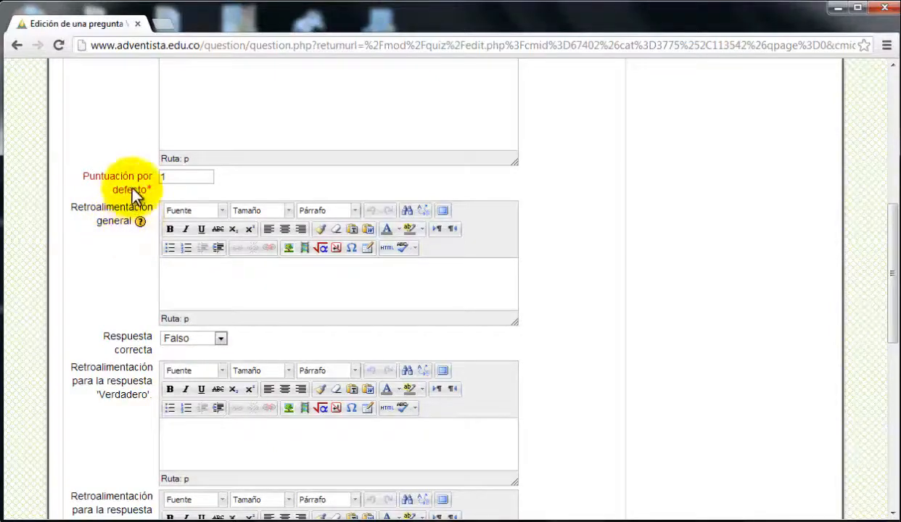
click(172, 180)
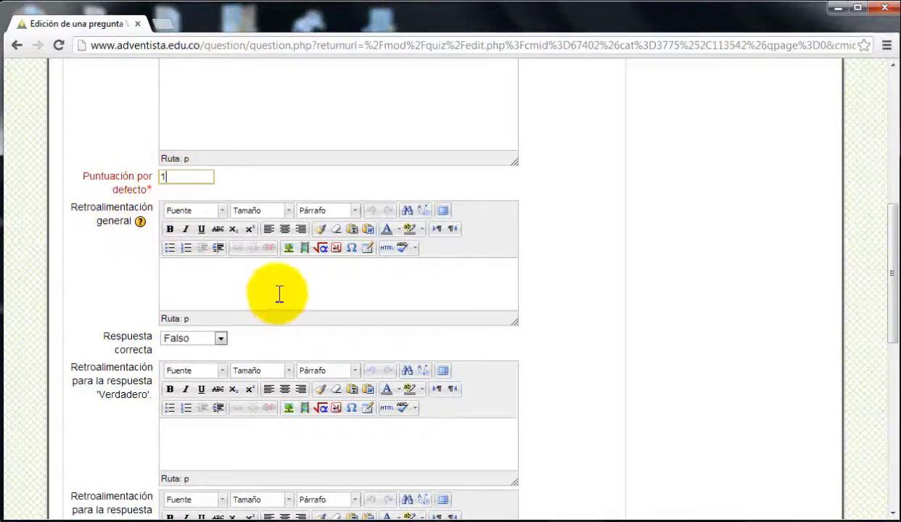
scroll(319, 266, down, 1)
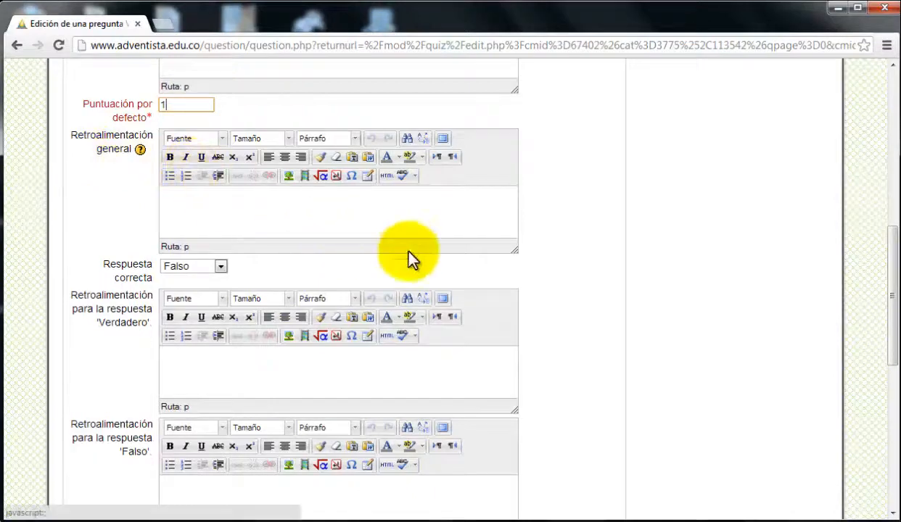
scroll(424, 259, down, 1)
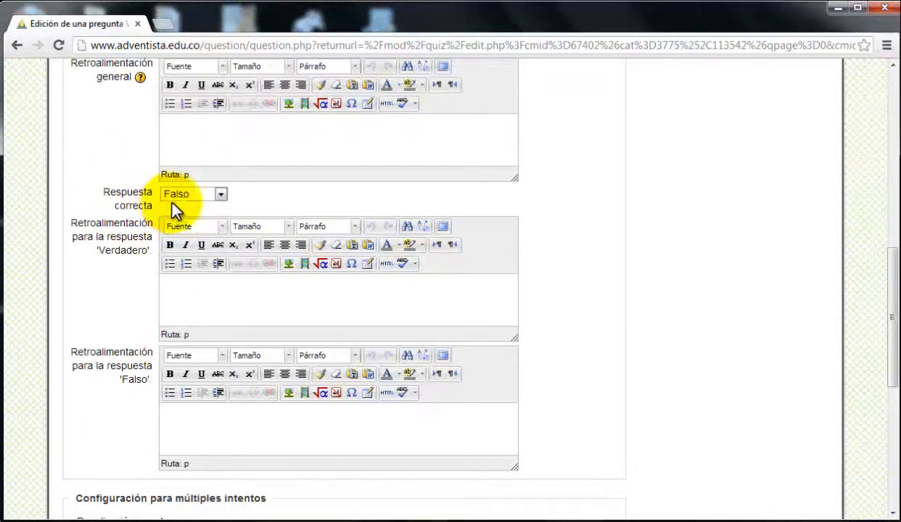
scroll(254, 305, up, 4)
scroll(290, 258, down, 3)
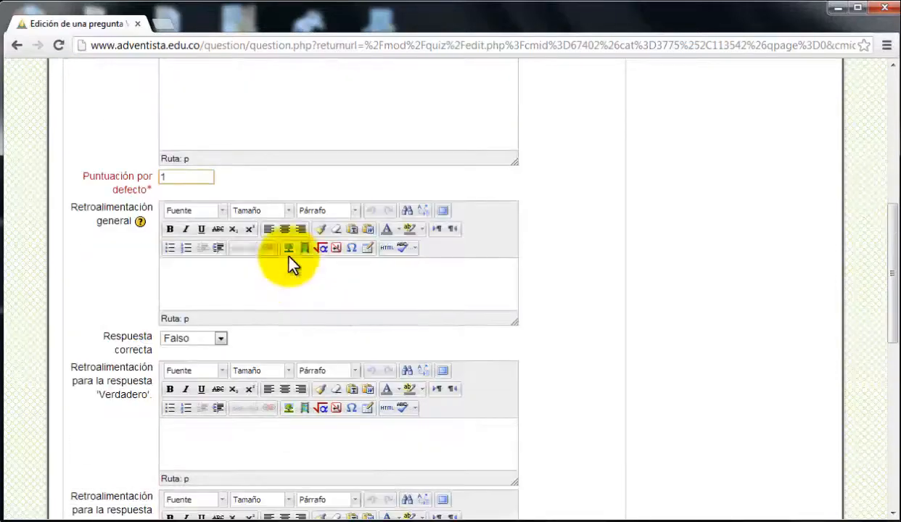
click(217, 266)
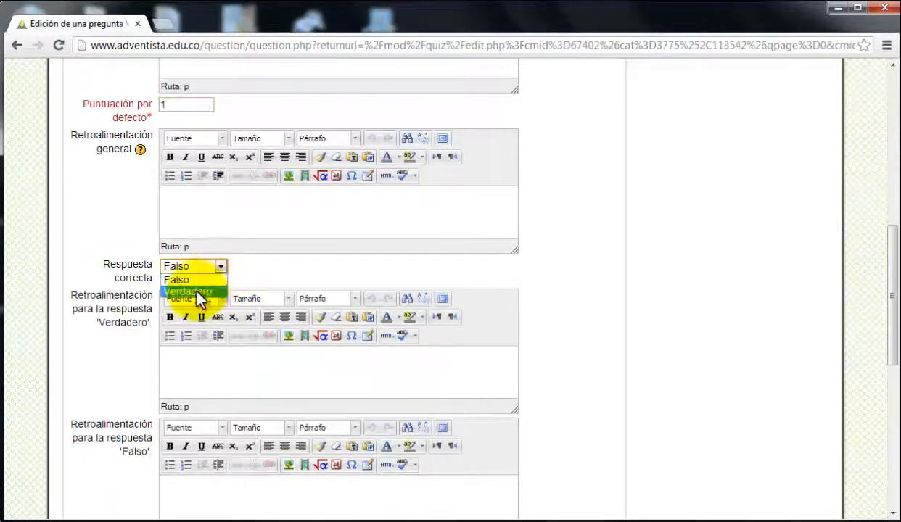
click(195, 289)
click(206, 226)
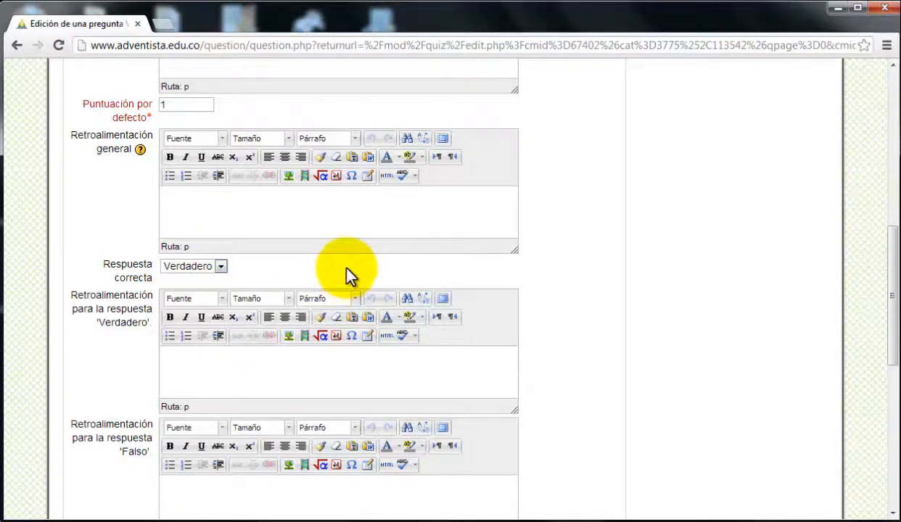
Leave the feedback for both answers blank and save the true/false question
scroll(337, 268, down, 1)
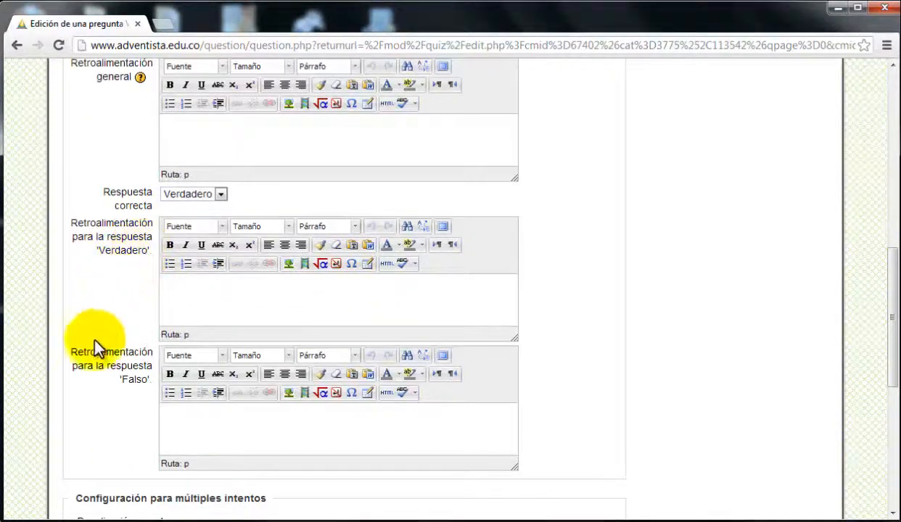
click(264, 298)
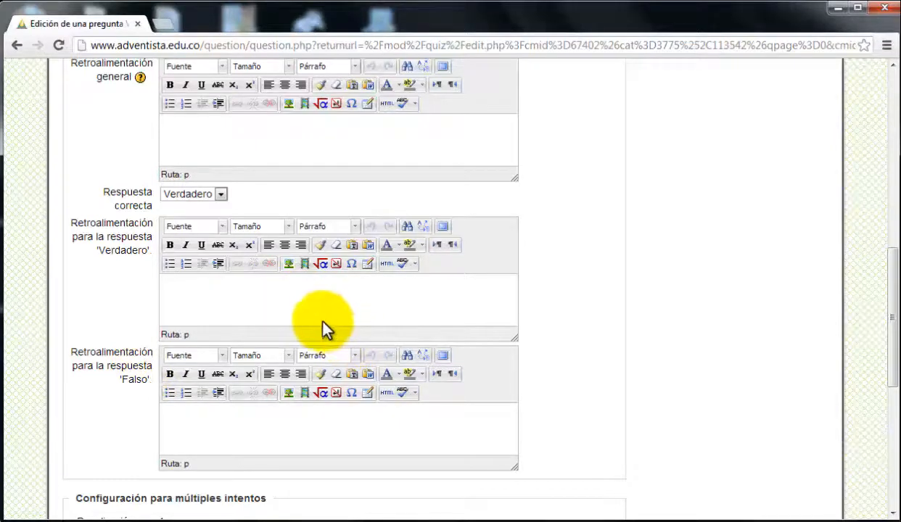
scroll(383, 297, down, 2)
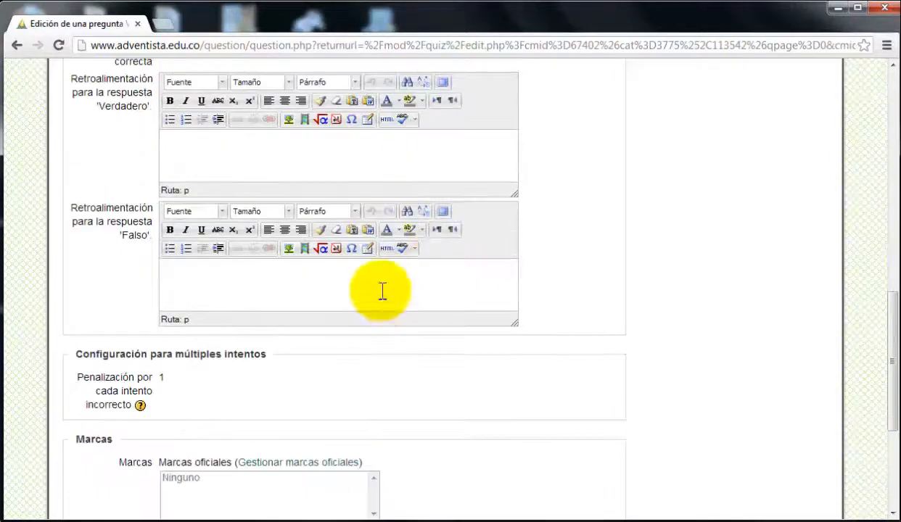
scroll(435, 270, down, 1)
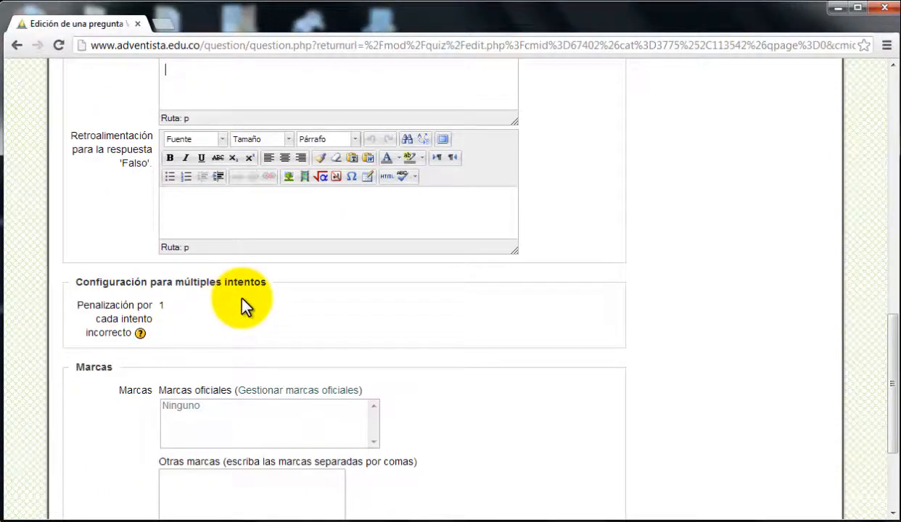
scroll(369, 315, down, 2)
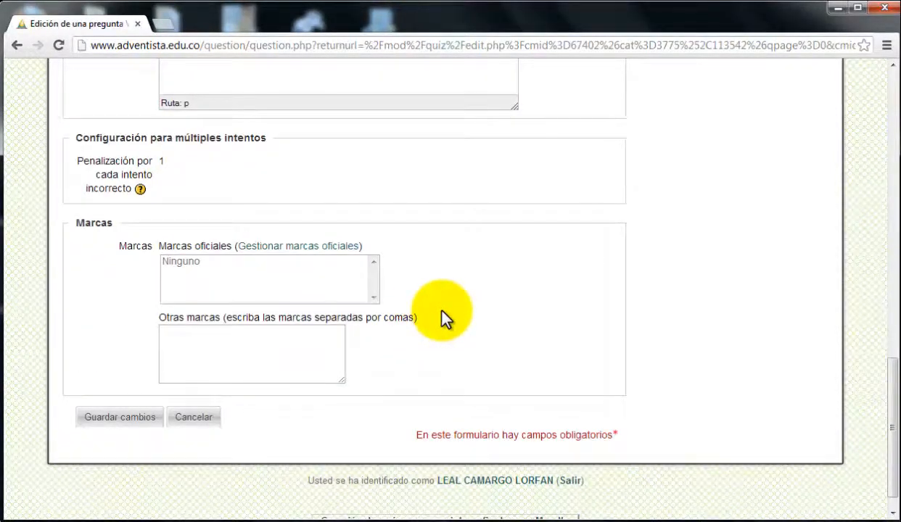
click(104, 424)
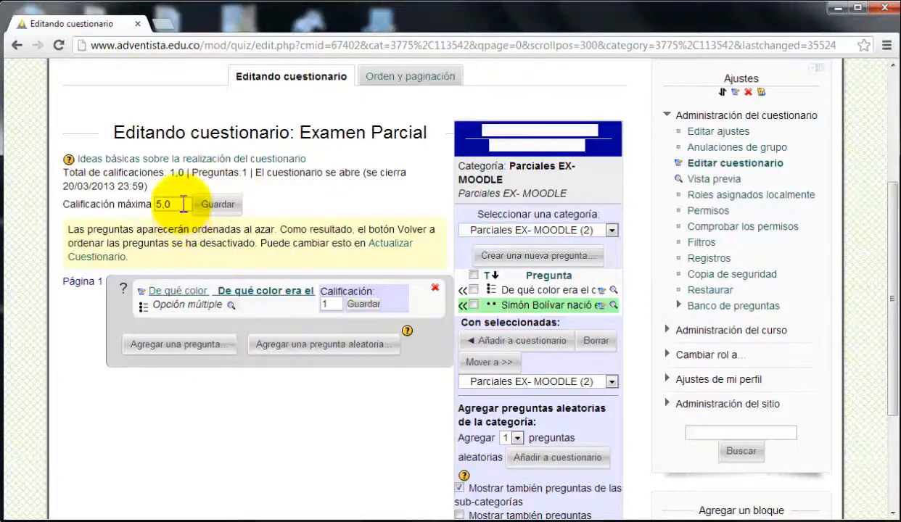
Re-enter the quiz's maximum grade as 5.0
drag(182, 204, 157, 203)
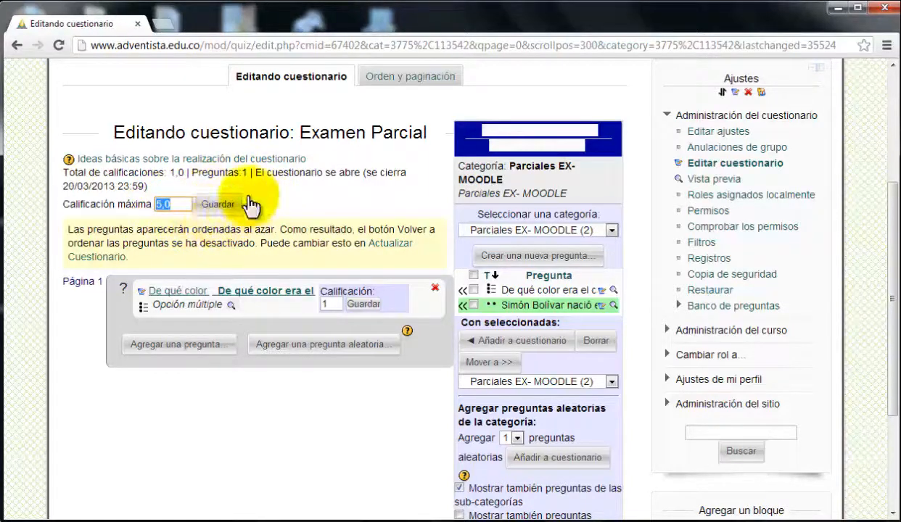
click(178, 207)
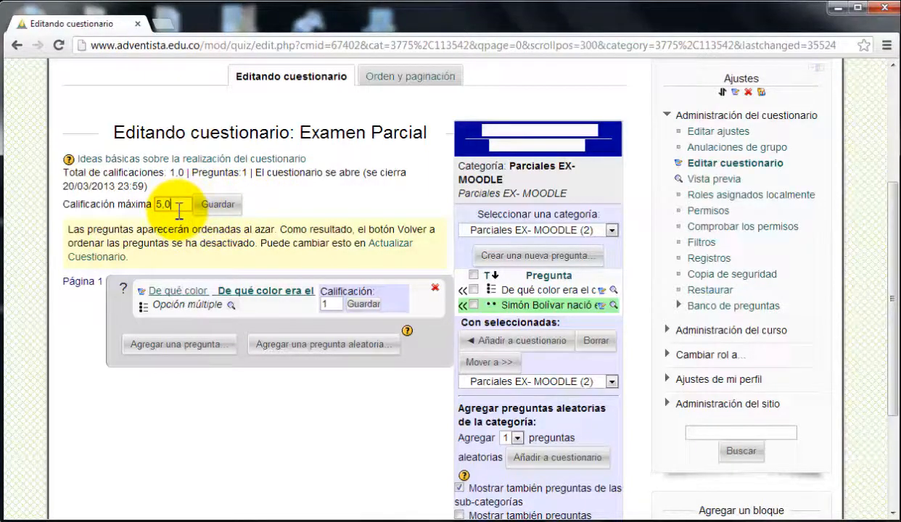
key(BackSpace)
key(BackSpace)
text(,0)
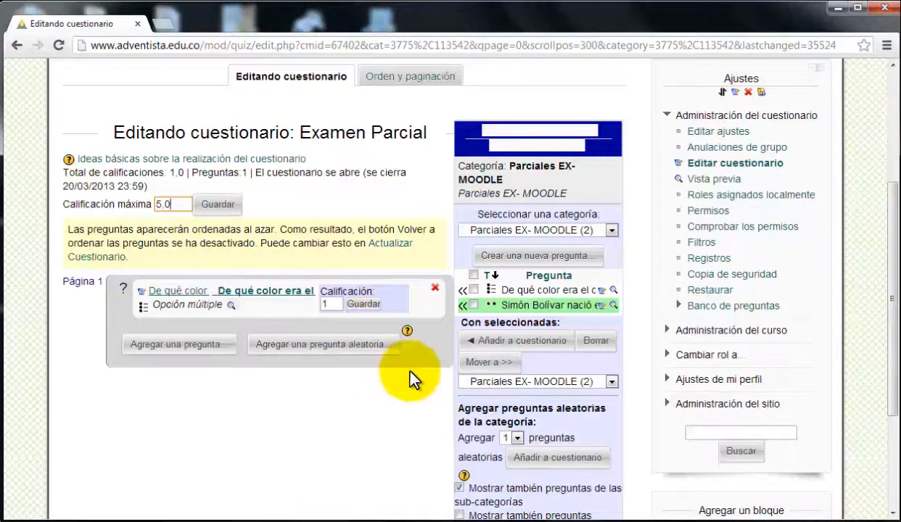
Add the true/false question about Simón Bolívar from the question bank to the quiz
click(462, 307)
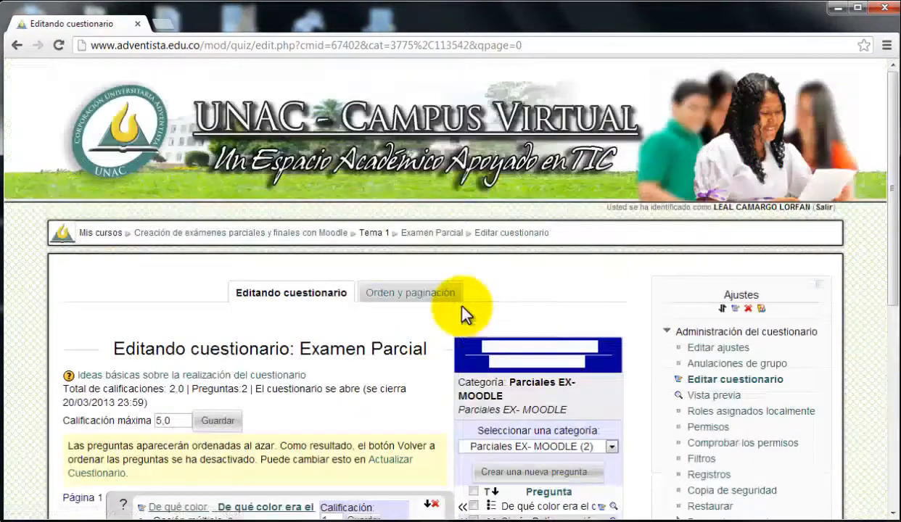
scroll(362, 319, down, 4)
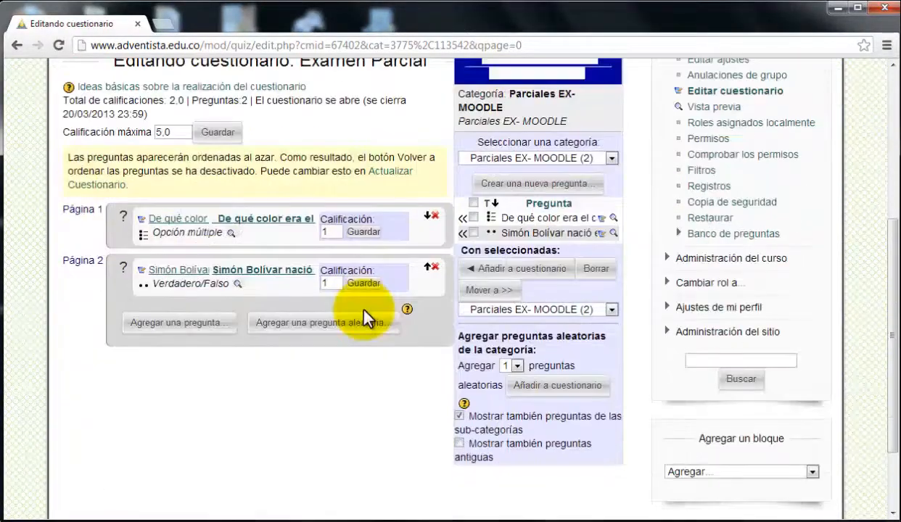
scroll(363, 305, up, 1)
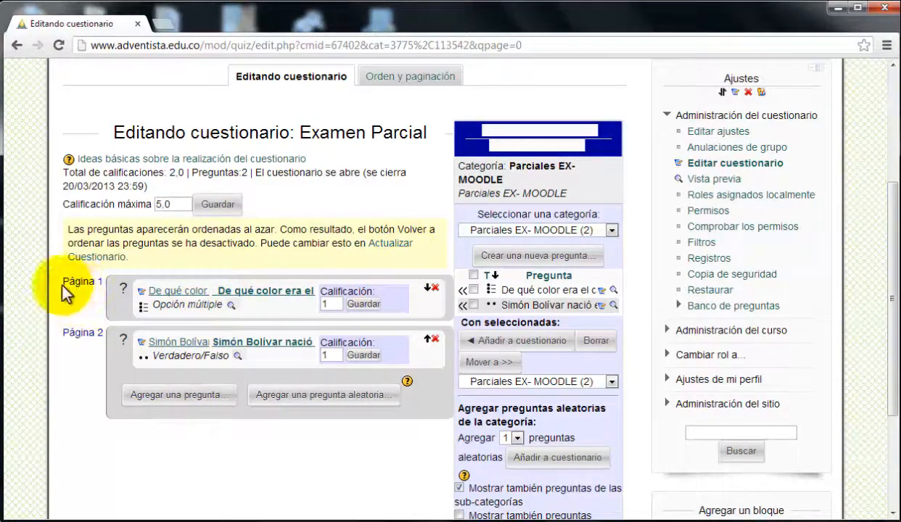
drag(62, 276, 89, 275)
click(79, 301)
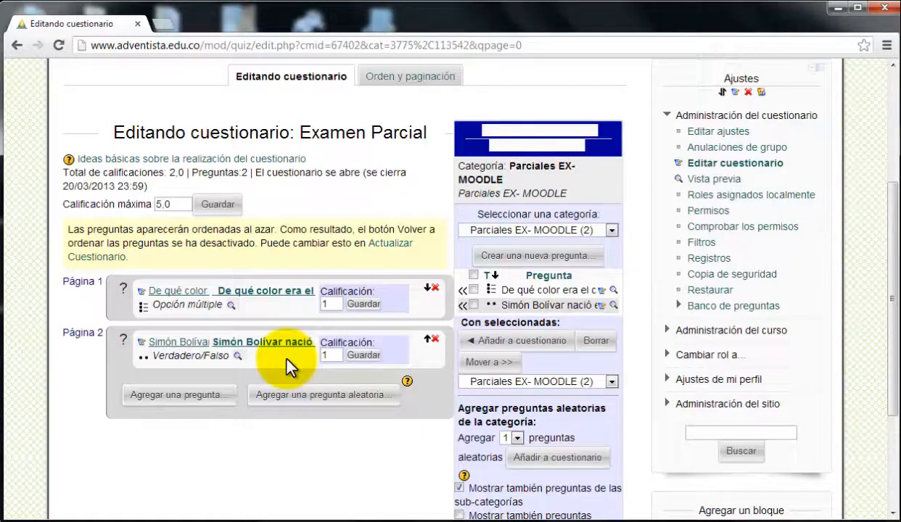
Preview the Simón Bolívar question in an enlarged window, fill in the correct answer and close the preview
click(237, 357)
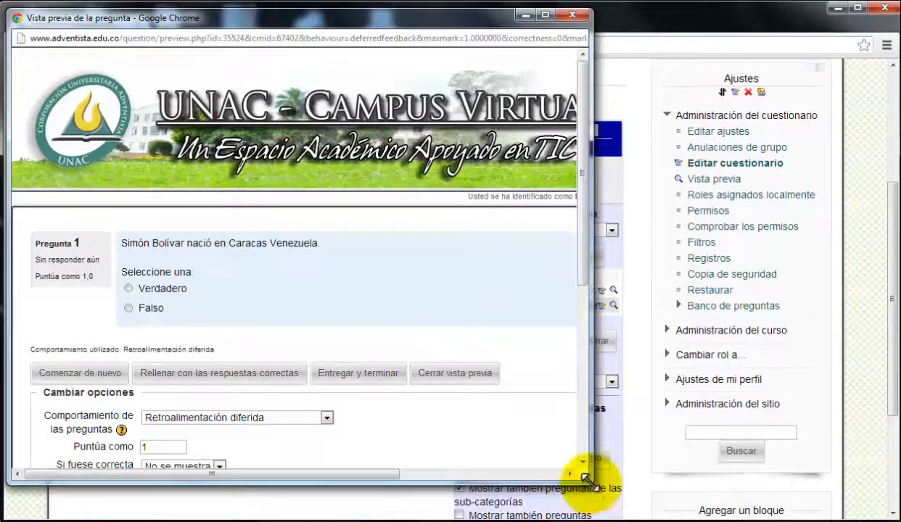
drag(590, 482, 842, 505)
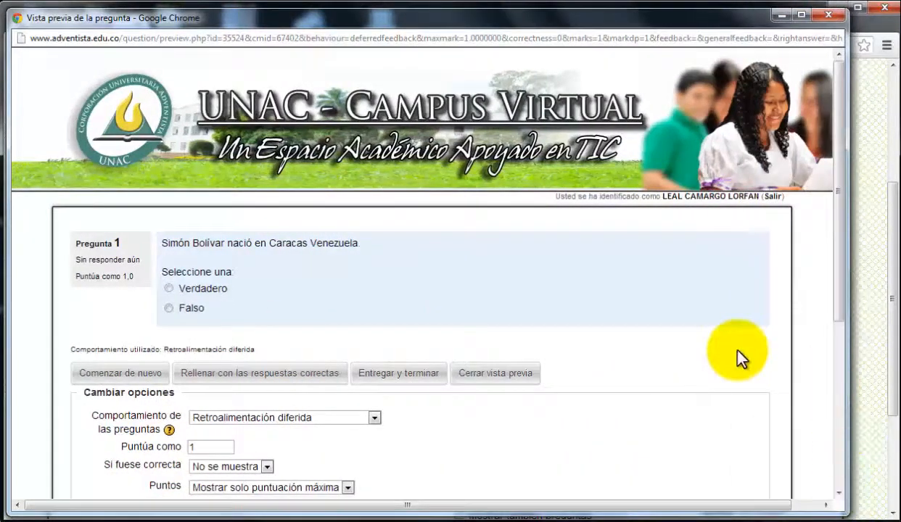
drag(67, 392, 185, 305)
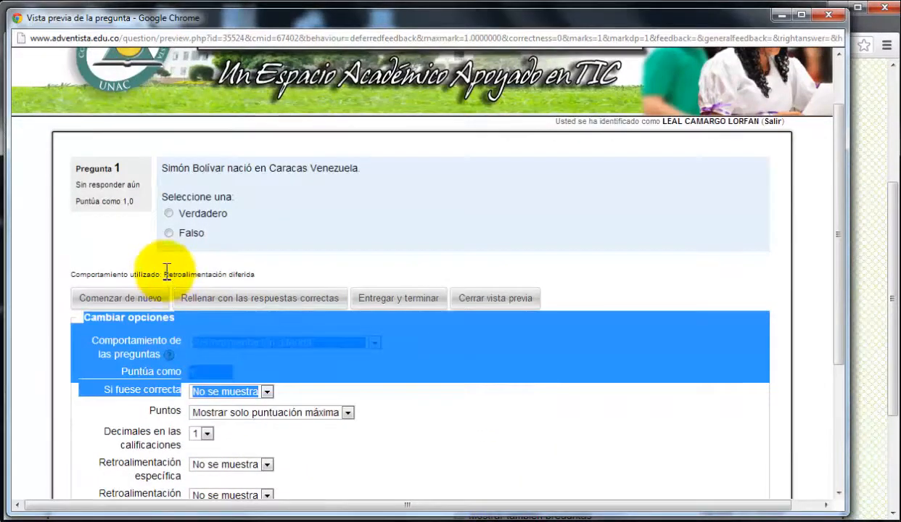
click(233, 318)
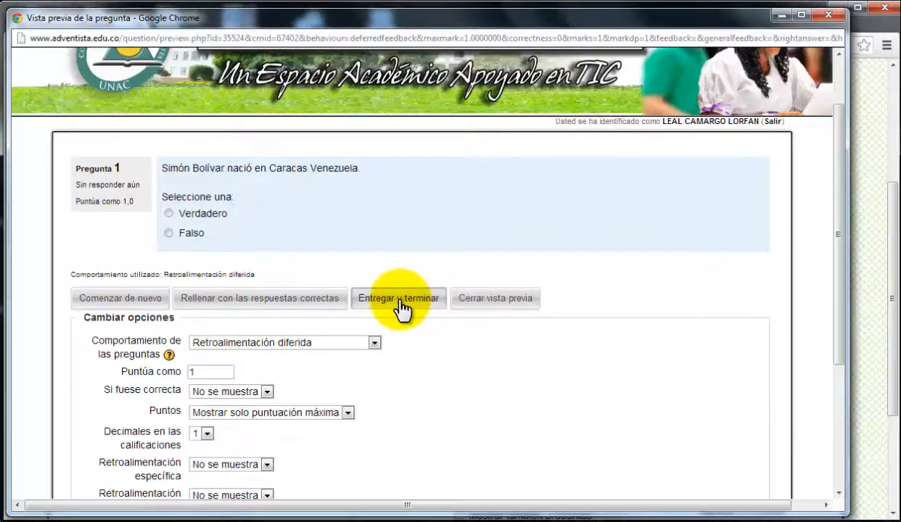
scroll(418, 289, up, 1)
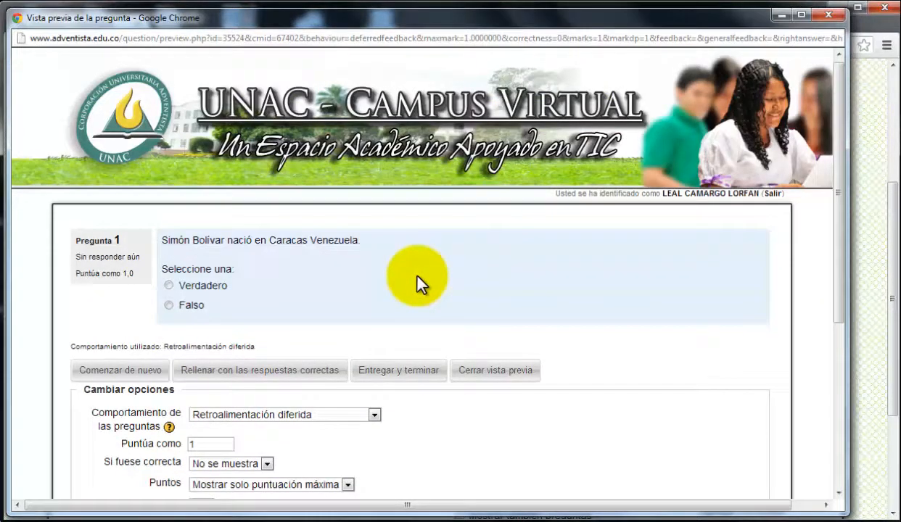
click(229, 379)
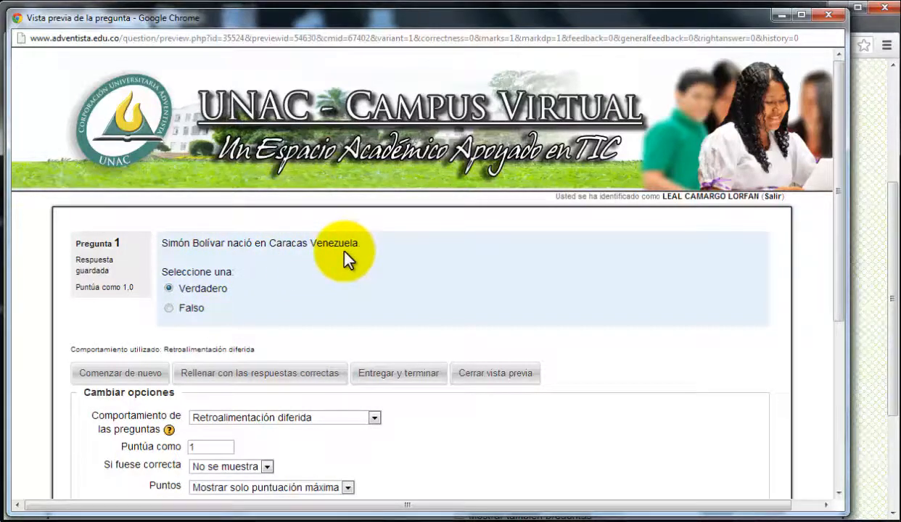
click(825, 15)
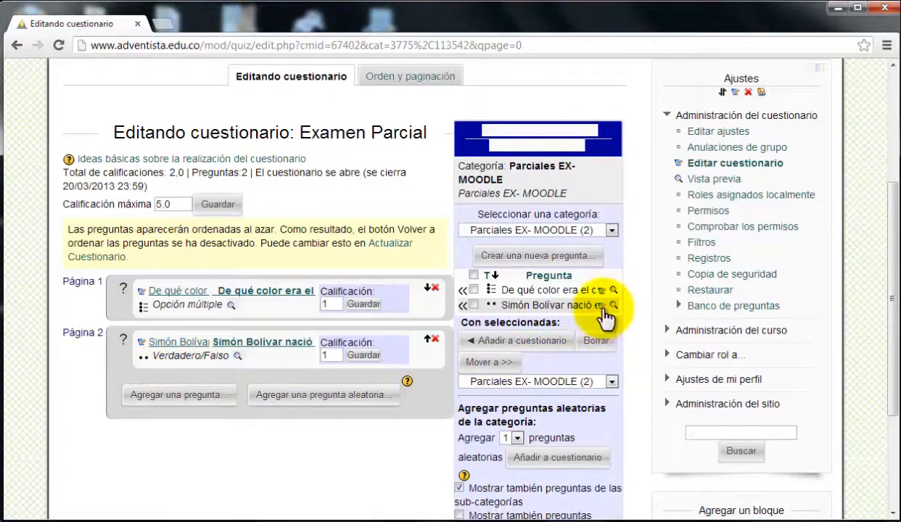
Select all questions in the Parciales EX- MOODLE category and clear the selection again
scroll(630, 361, down, 1)
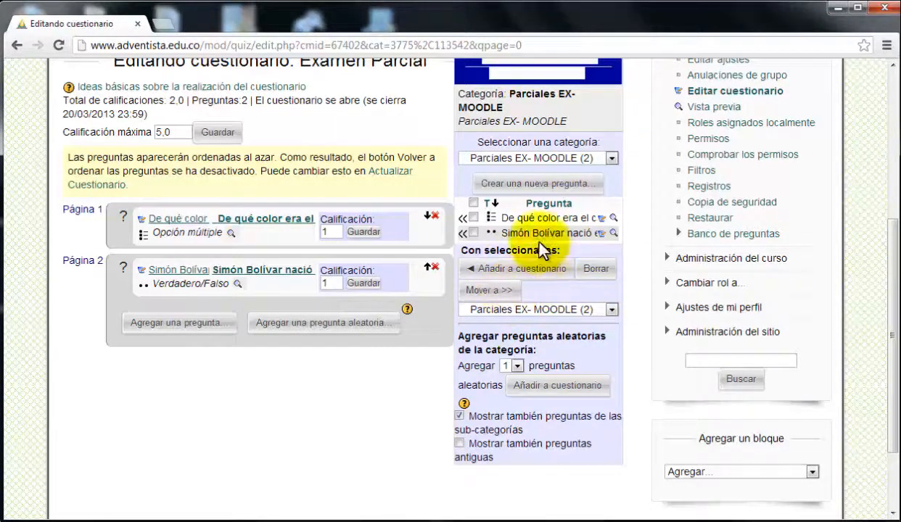
click(474, 203)
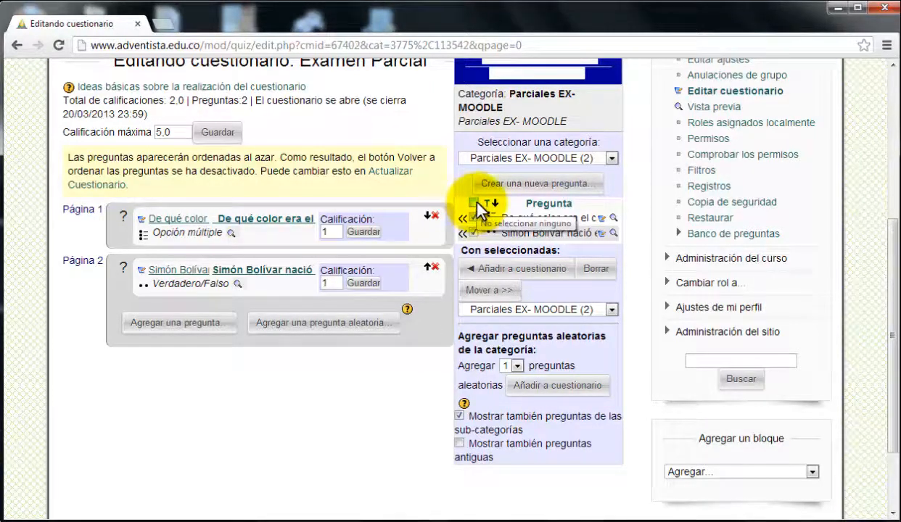
click(474, 203)
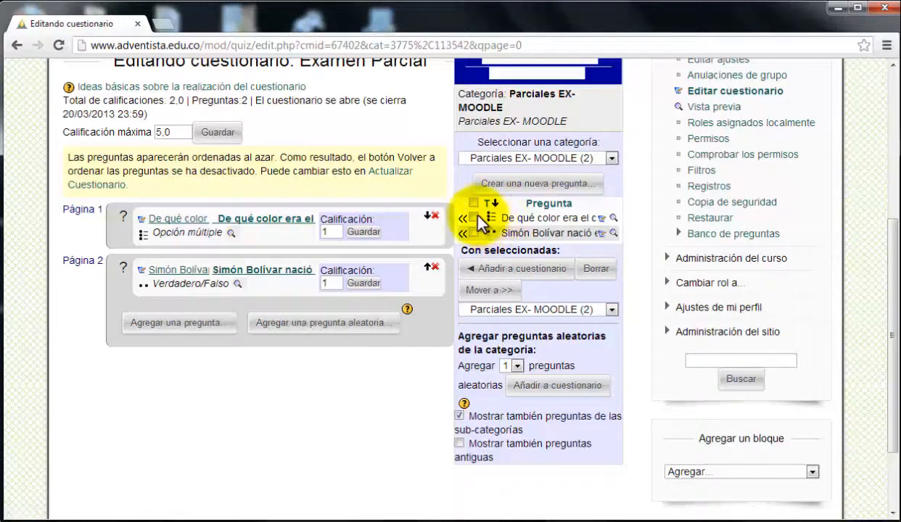
click(473, 204)
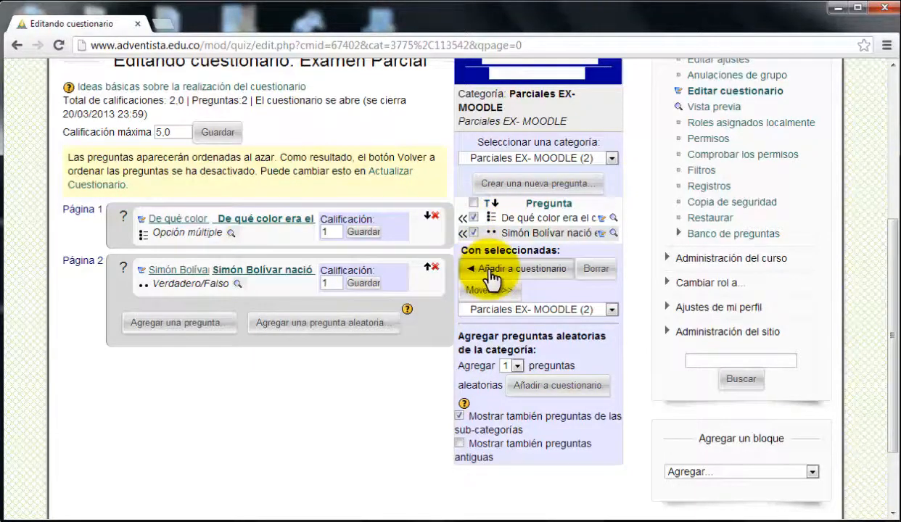
click(475, 233)
click(473, 217)
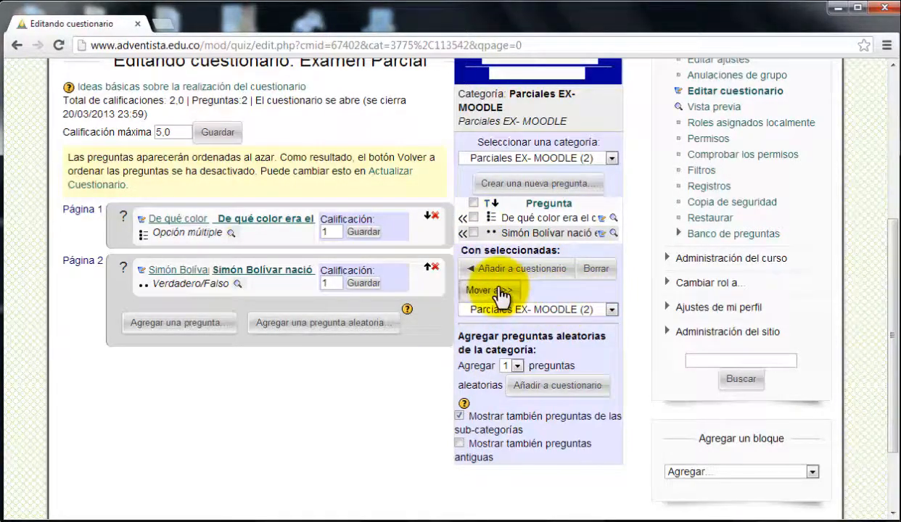
click(595, 270)
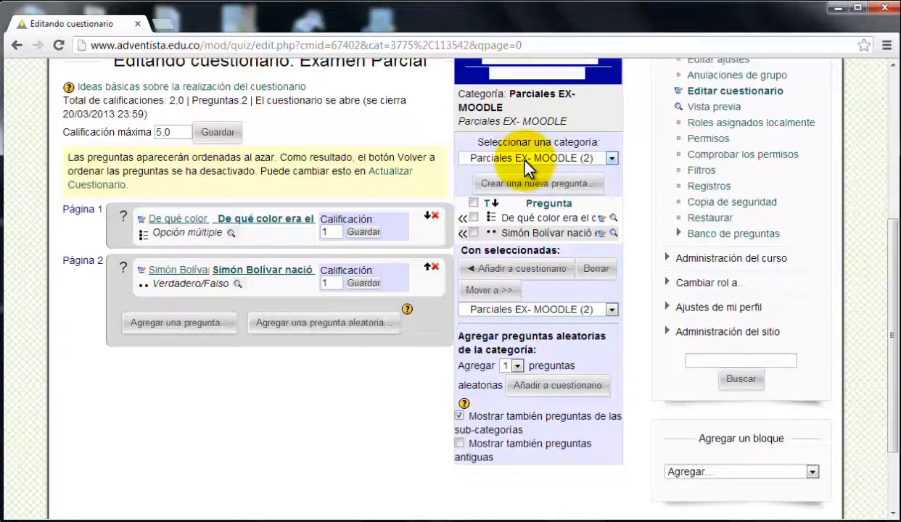
Remove the "De qué color" question from the quiz and add it back from the question bank
click(434, 216)
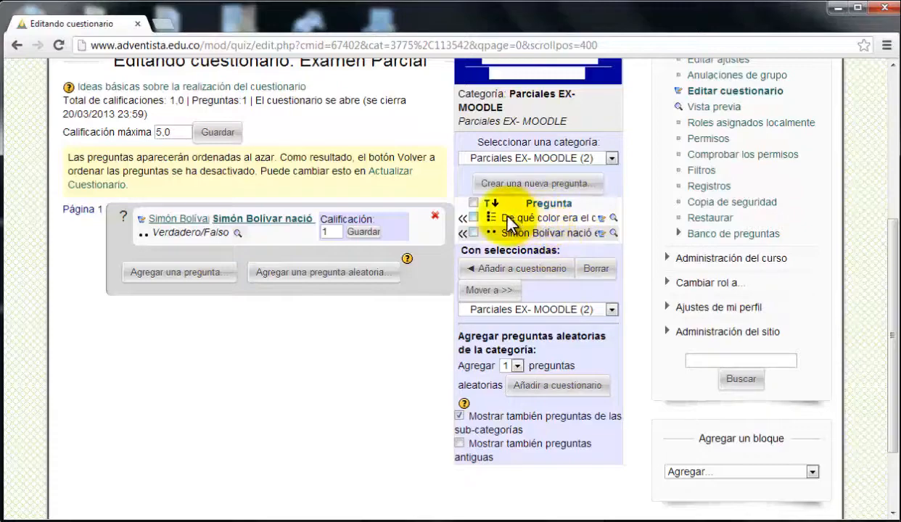
click(464, 217)
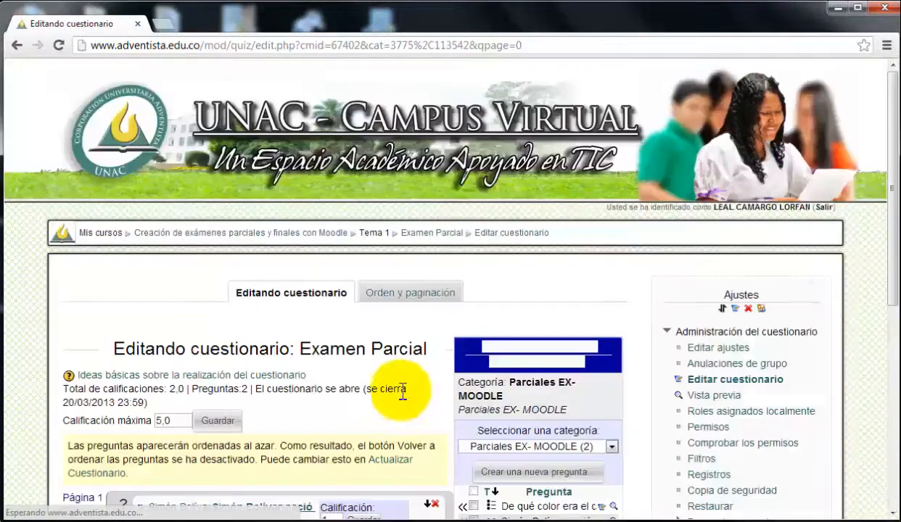
scroll(402, 392, down, 4)
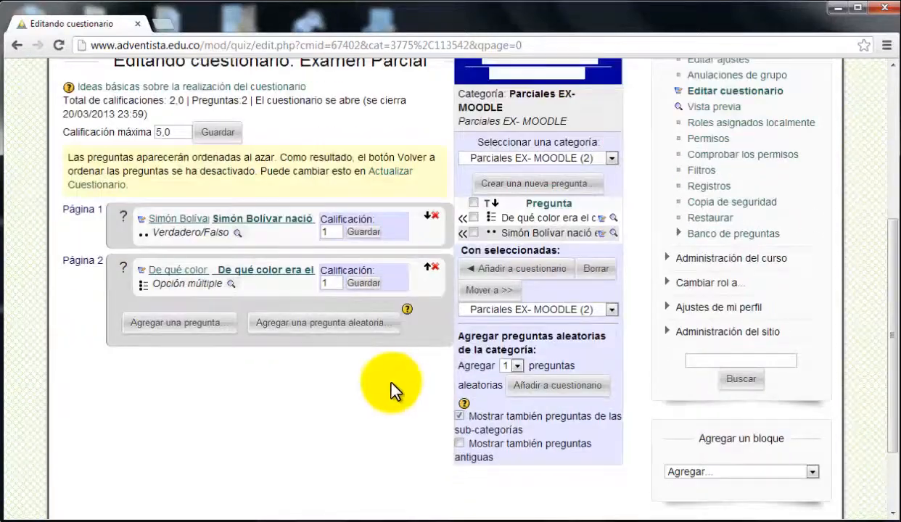
Switch the question bank to the category EXAMEN CAPITULO 1 MI PADRE NO ES CULPABLE (Concurso)
scroll(388, 381, down, 1)
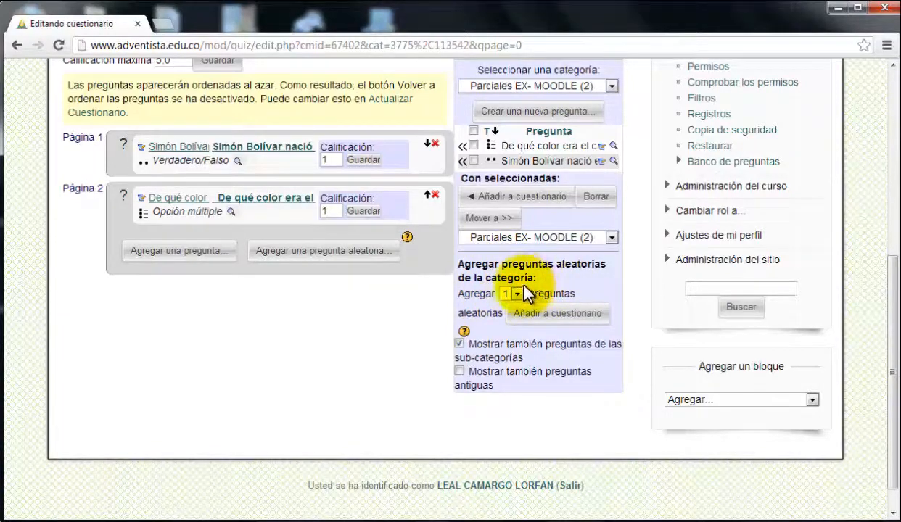
scroll(516, 326, up, 2)
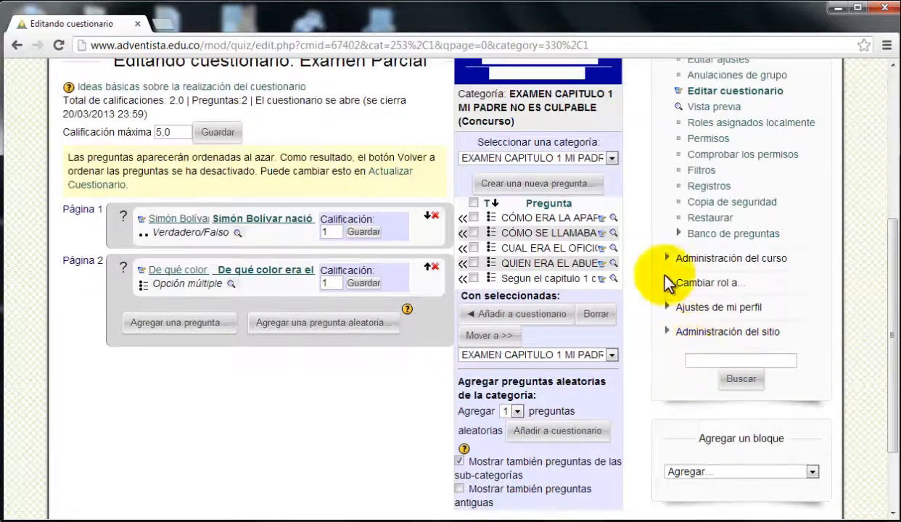
click(608, 155)
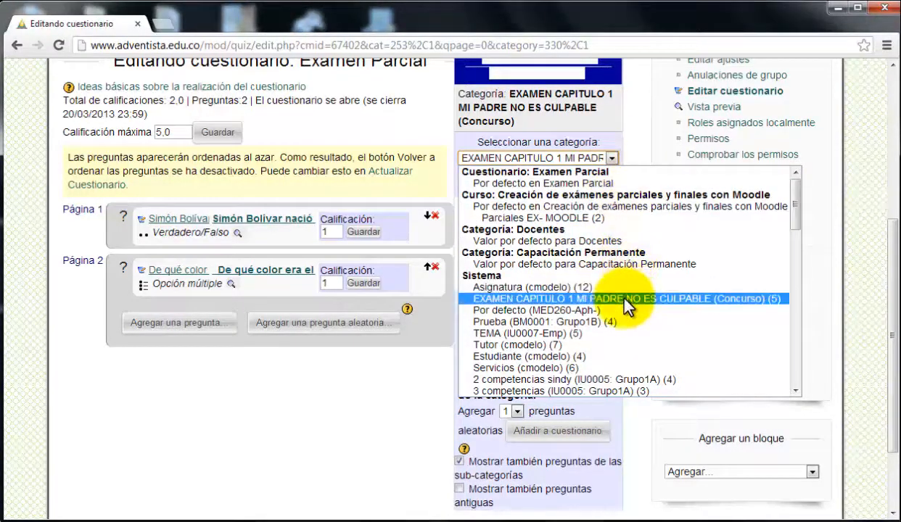
click(630, 145)
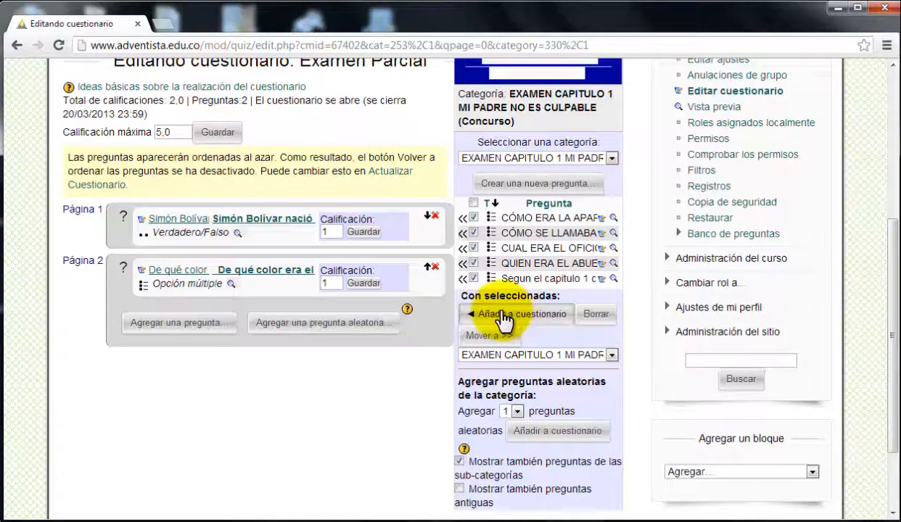
Clear the selection of all listed questions and keep EXAMEN CAPITULO 1 MI PADRE NO ES CULPABLE (Concurso) as the category
click(474, 204)
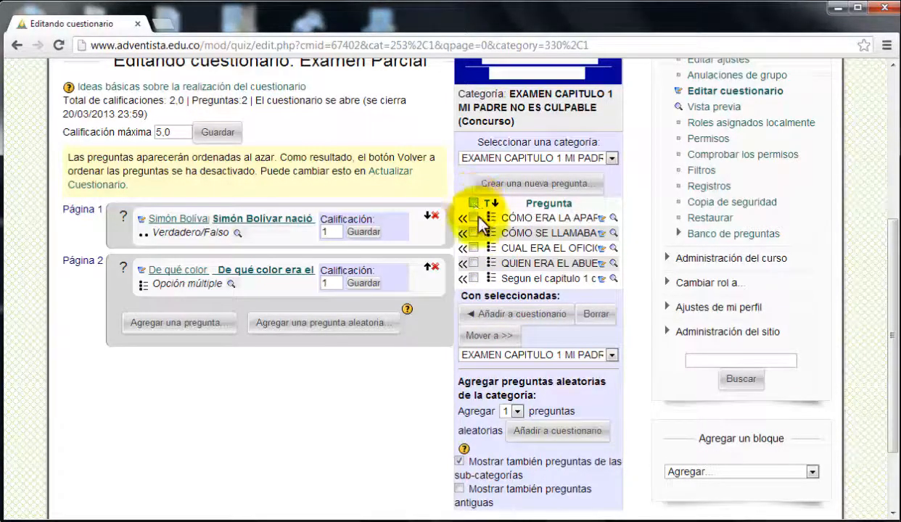
scroll(885, 254, down, 1)
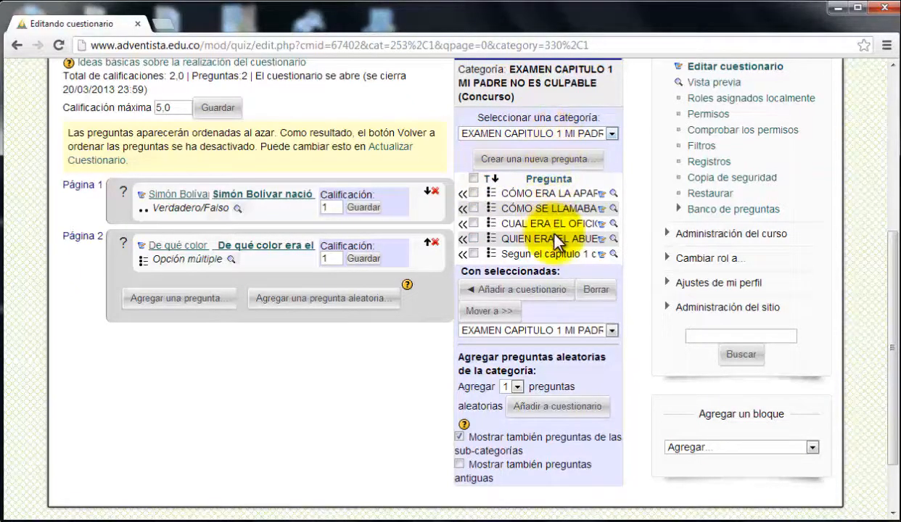
scroll(557, 241, up, 1)
click(612, 205)
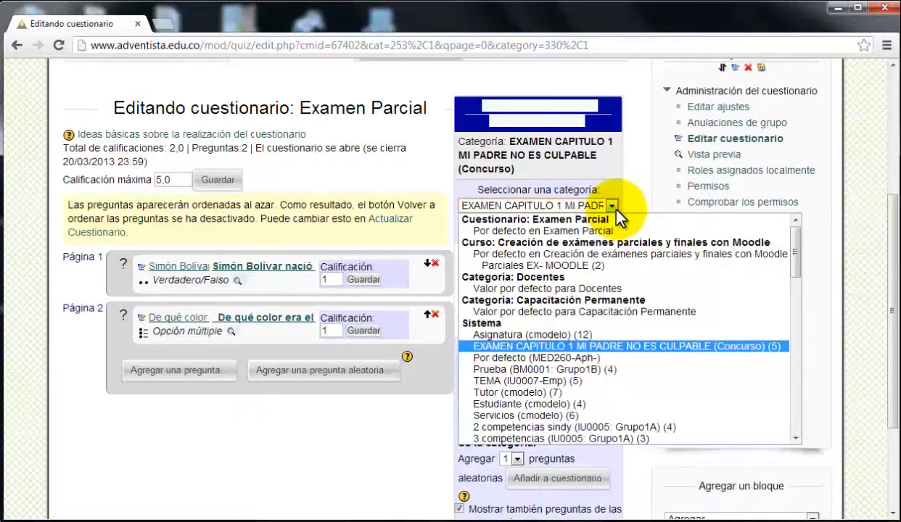
click(776, 347)
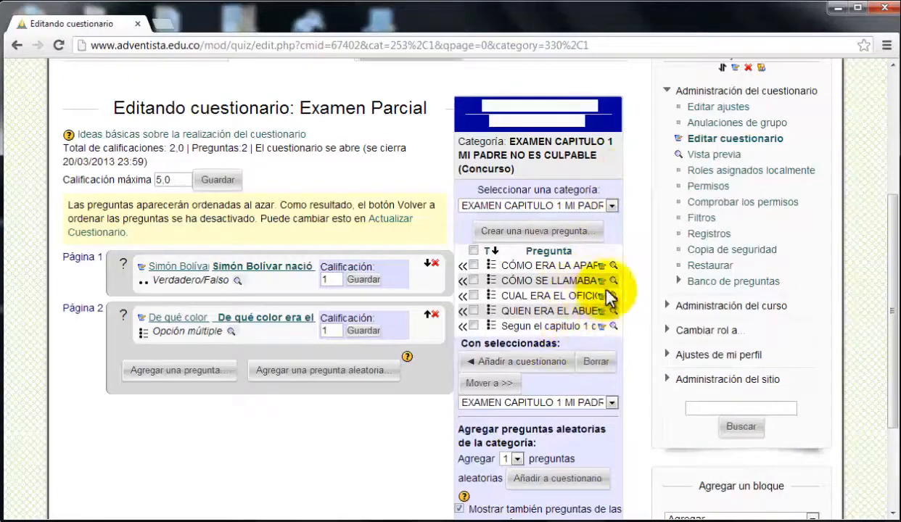
Add 3 random questions from the EXAMEN CAPITULO 1 MI PADRE NO ES CULPABLE (Concurso) category to the quiz
scroll(607, 290, down, 2)
scroll(620, 281, up, 1)
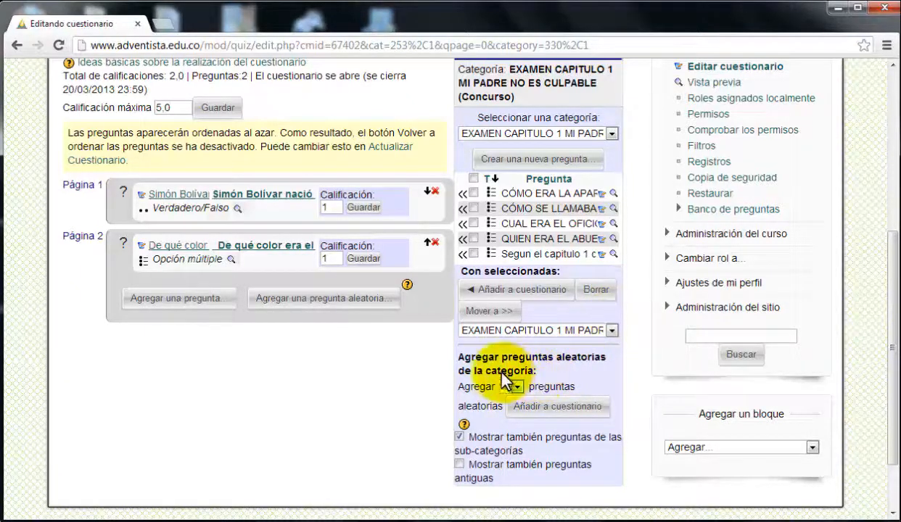
scroll(522, 362, down, 2)
click(518, 315)
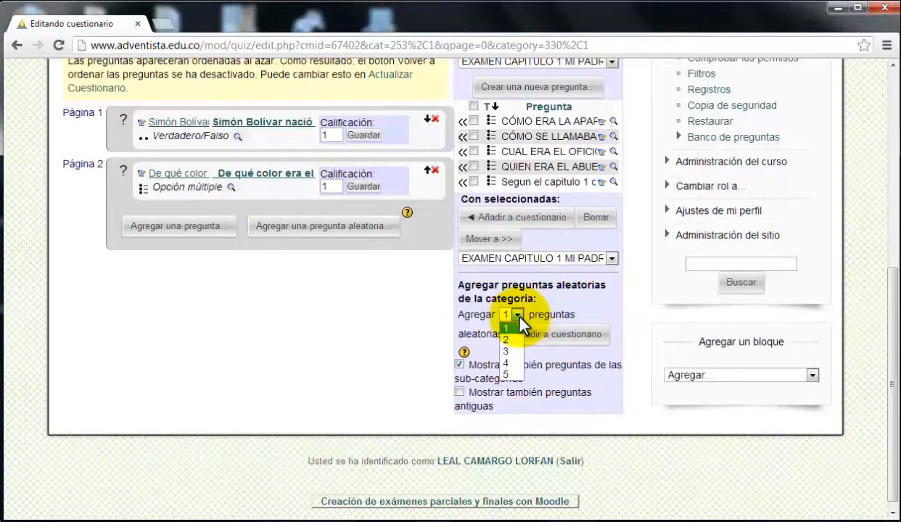
click(512, 354)
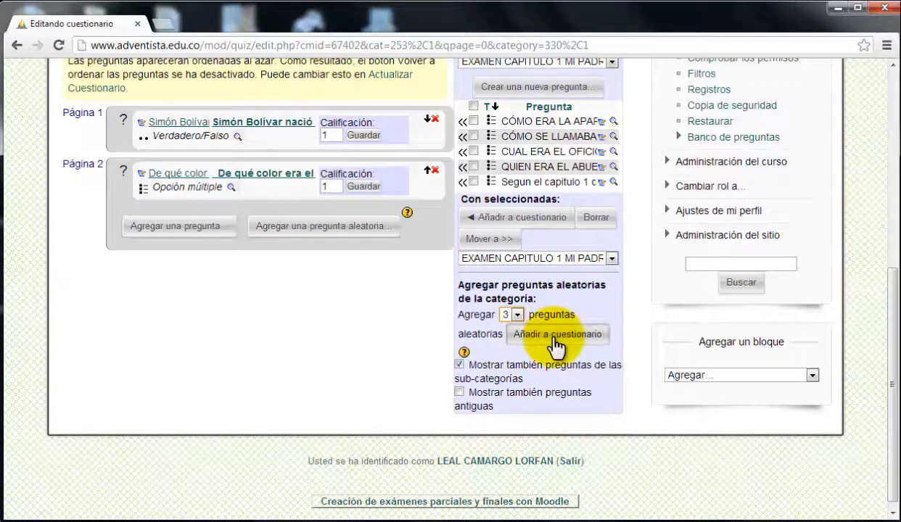
click(559, 336)
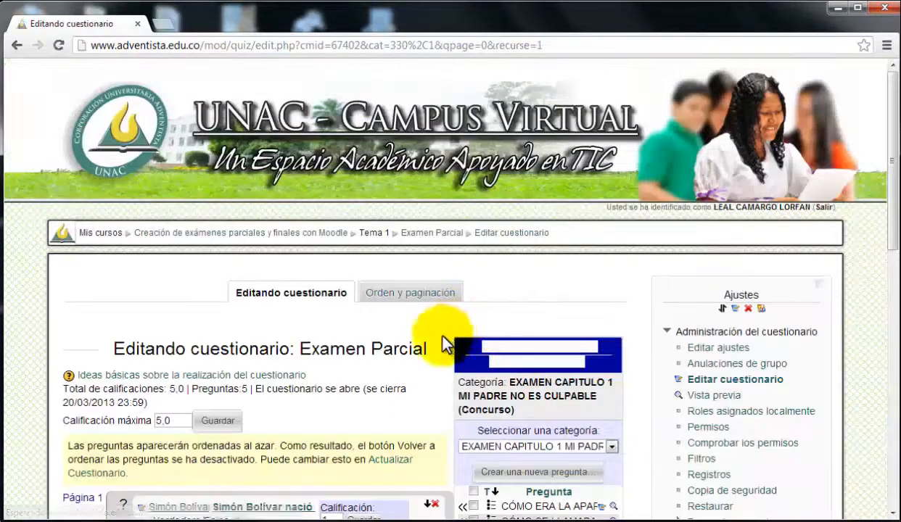
Examine the random questions added to the Examen Parcial quiz and the category questions each one draws from
scroll(435, 327, down, 6)
click(460, 318)
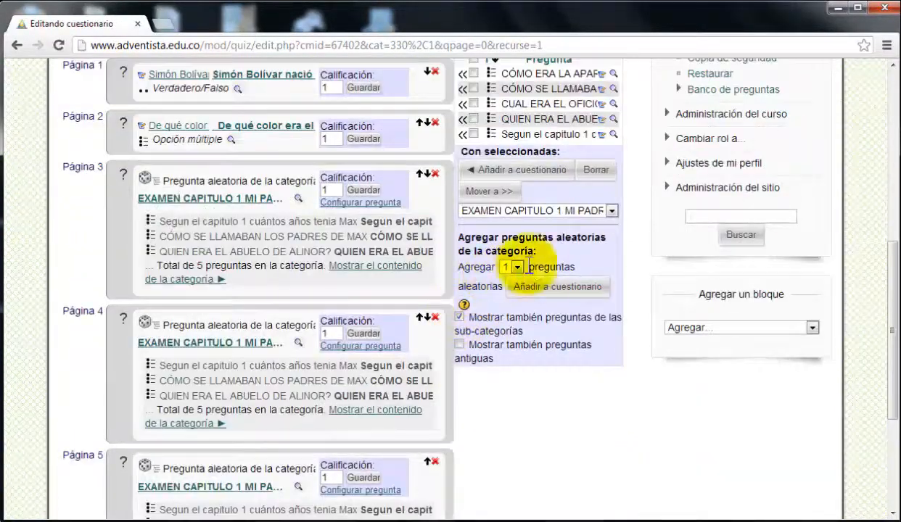
scroll(543, 258, down, 2)
scroll(544, 254, up, 2)
scroll(549, 250, up, 1)
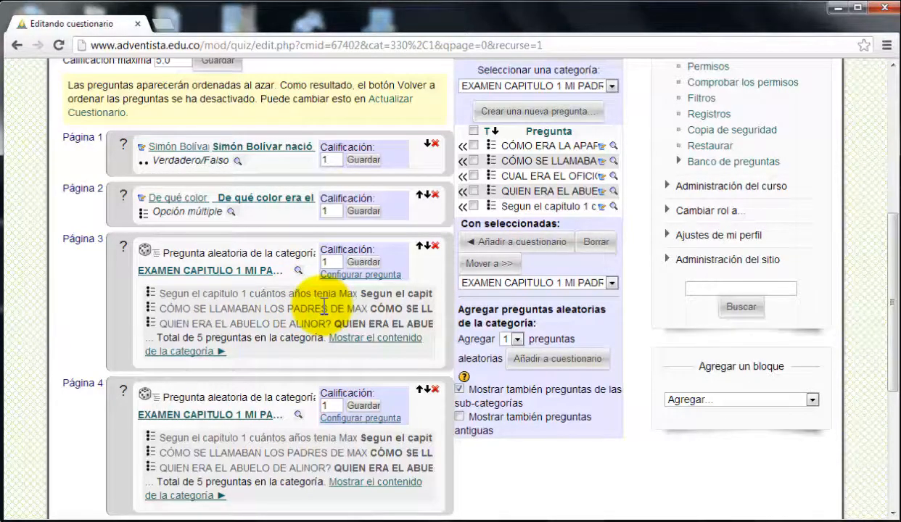
scroll(435, 318, down, 1)
scroll(427, 319, up, 1)
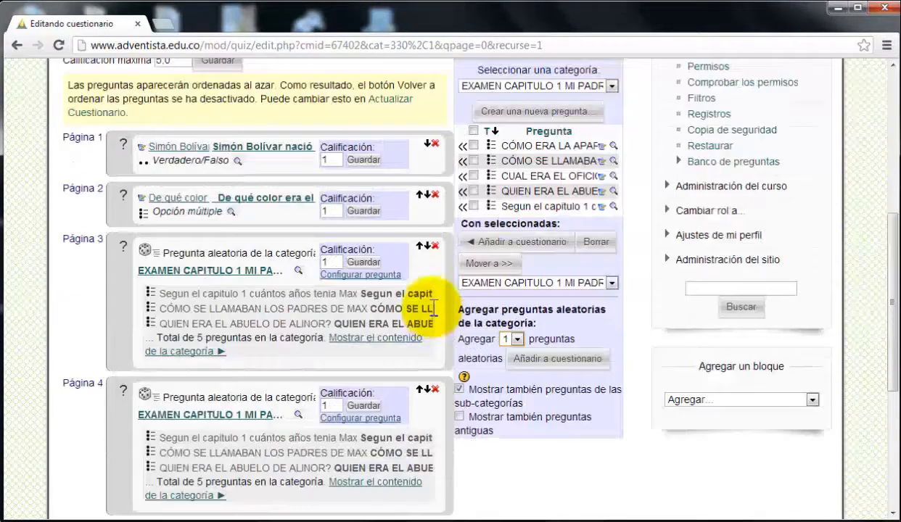
scroll(371, 293, down, 2)
scroll(299, 276, down, 2)
scroll(299, 278, up, 3)
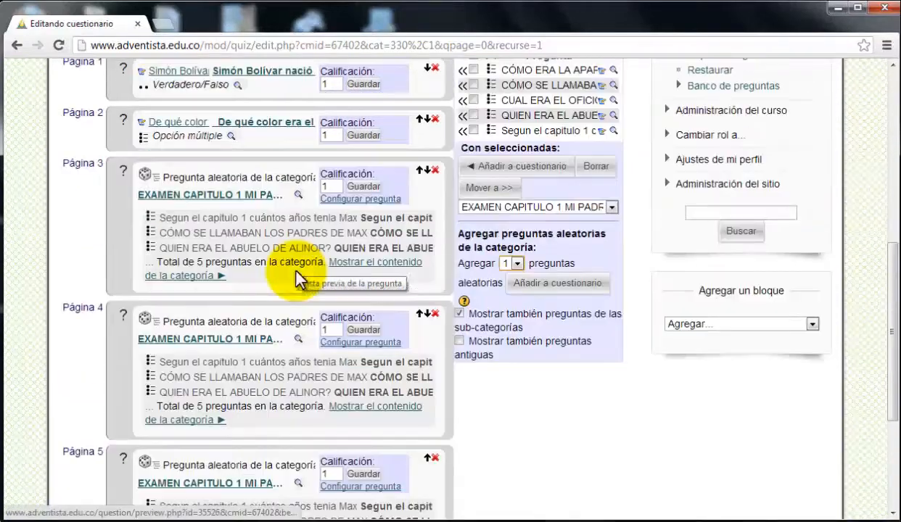
scroll(290, 274, up, 1)
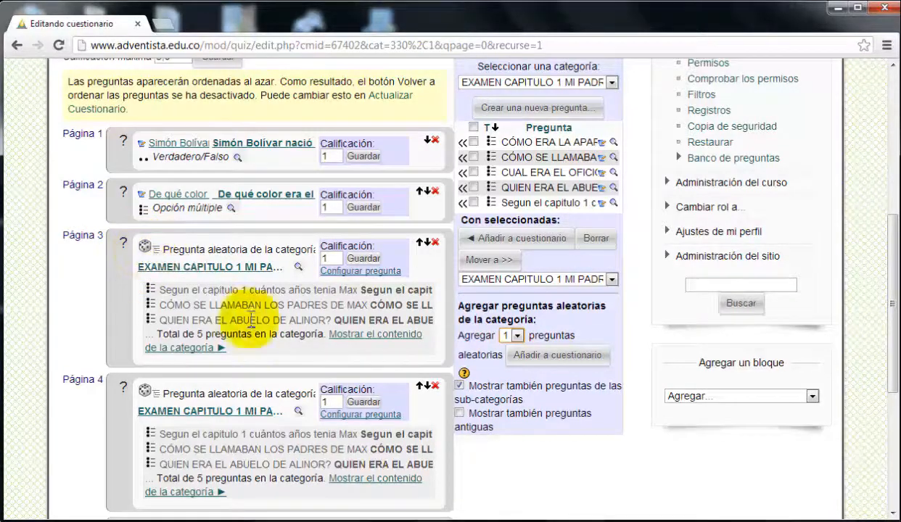
scroll(250, 321, down, 1)
scroll(533, 313, up, 1)
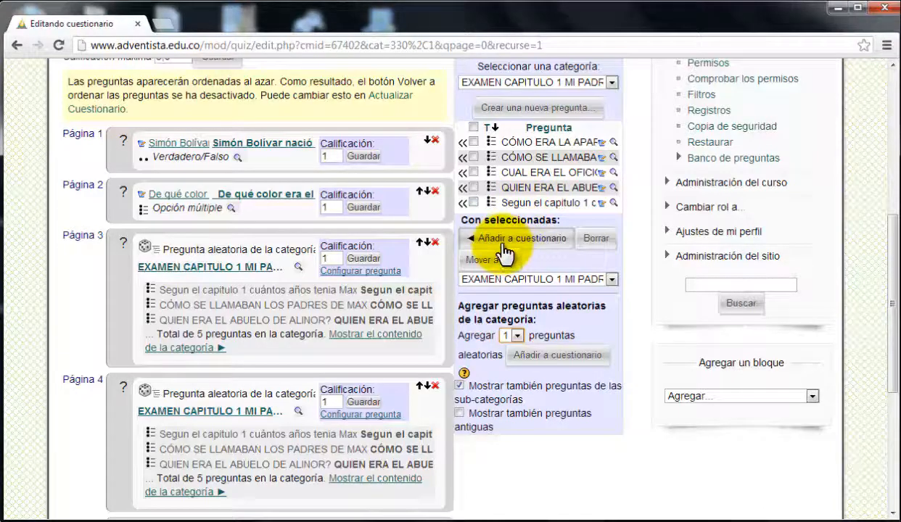
scroll(470, 316, down, 1)
scroll(477, 301, down, 2)
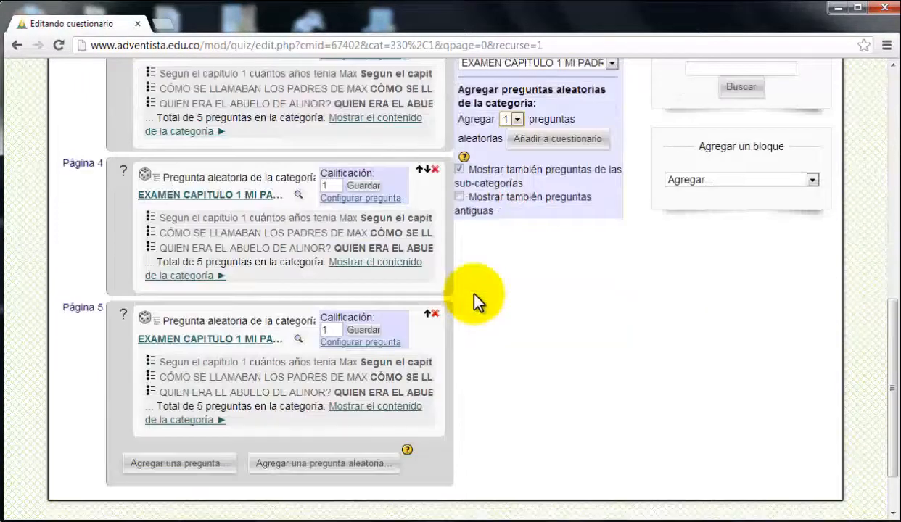
scroll(473, 297, up, 4)
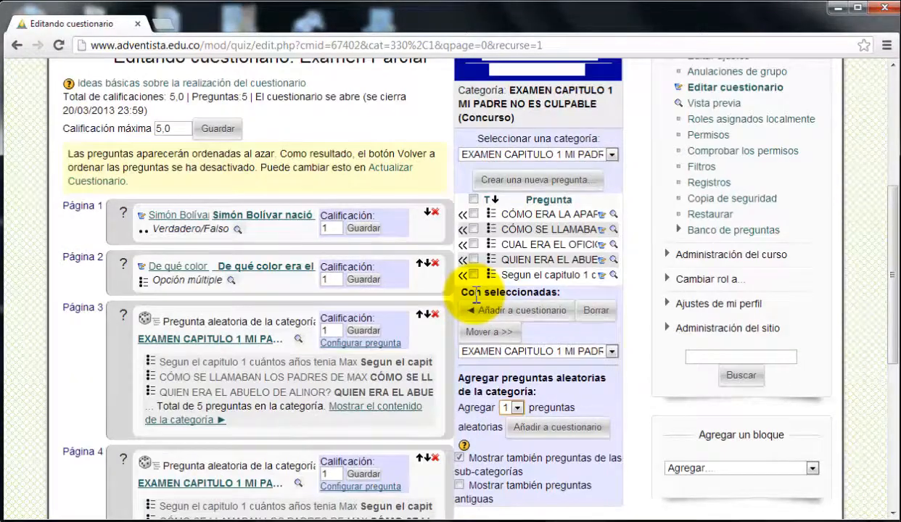
scroll(596, 328, down, 2)
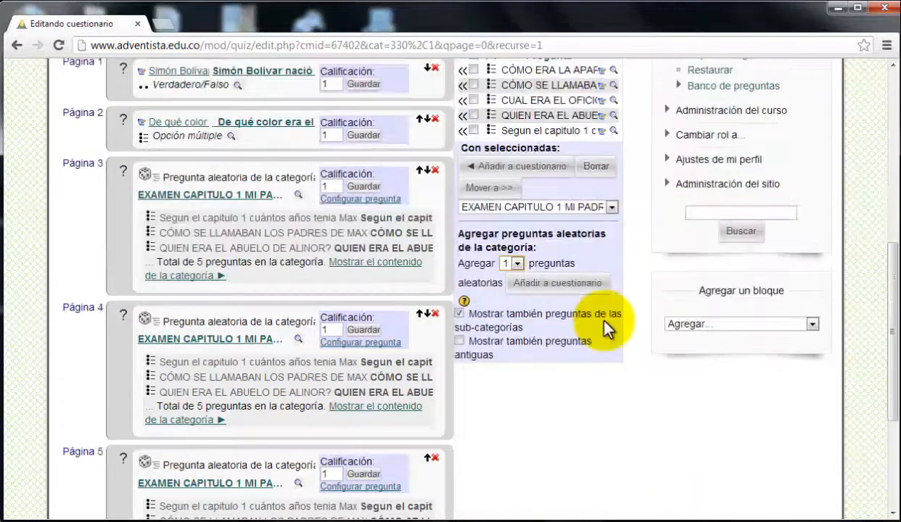
Remove the three random questions of the EXAMEN CAPITULO 1 MI PADRE NO ES CULPABLE (Concurso) category from the quiz
click(435, 171)
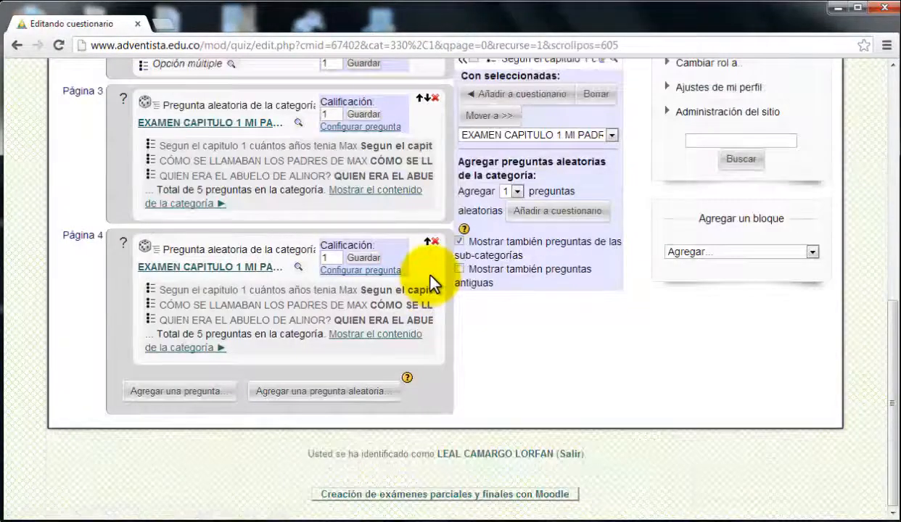
scroll(430, 276, up, 2)
click(435, 243)
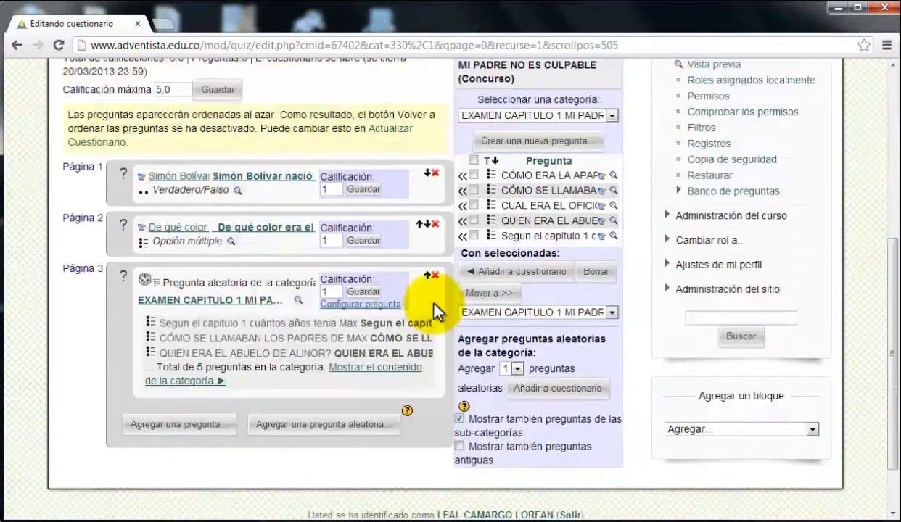
click(435, 276)
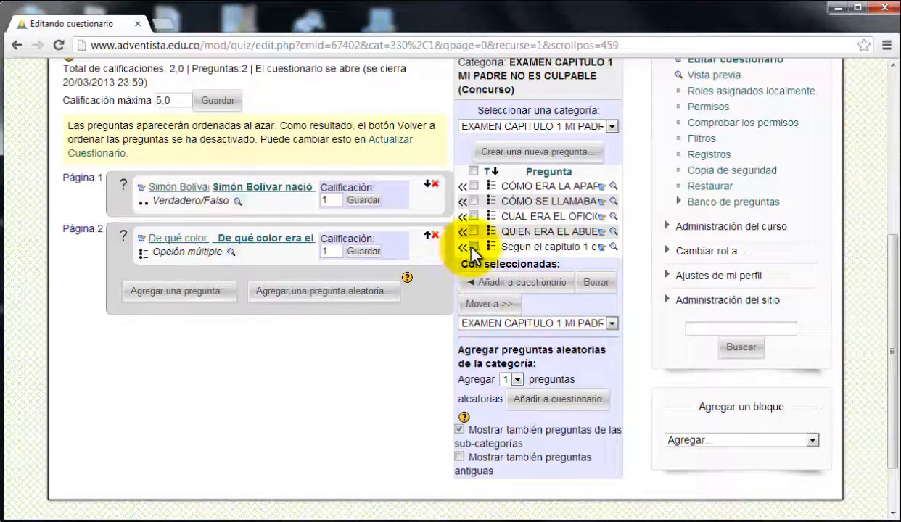
Select all questions of the EXAMEN CAPITULO 1 MI PADRE NO ES CULPABLE (Concurso) category, add them to the quiz and review the resulting question list
click(475, 171)
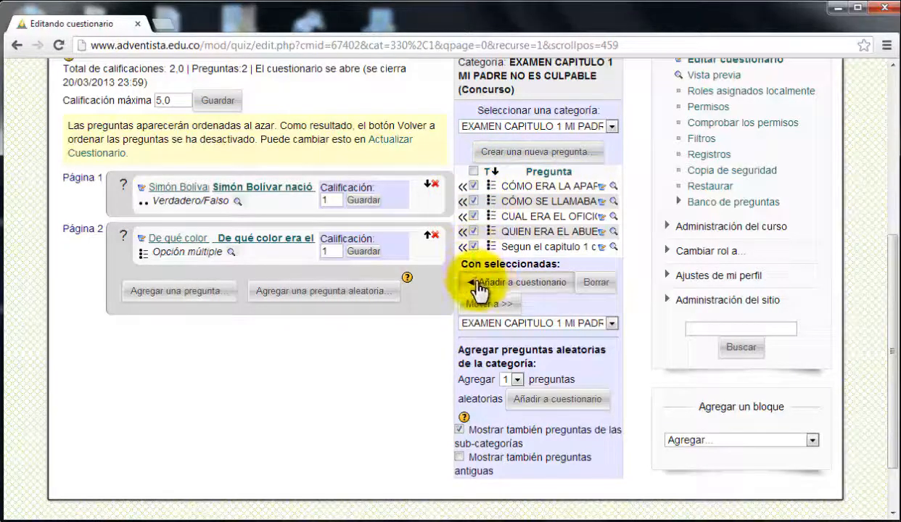
click(517, 285)
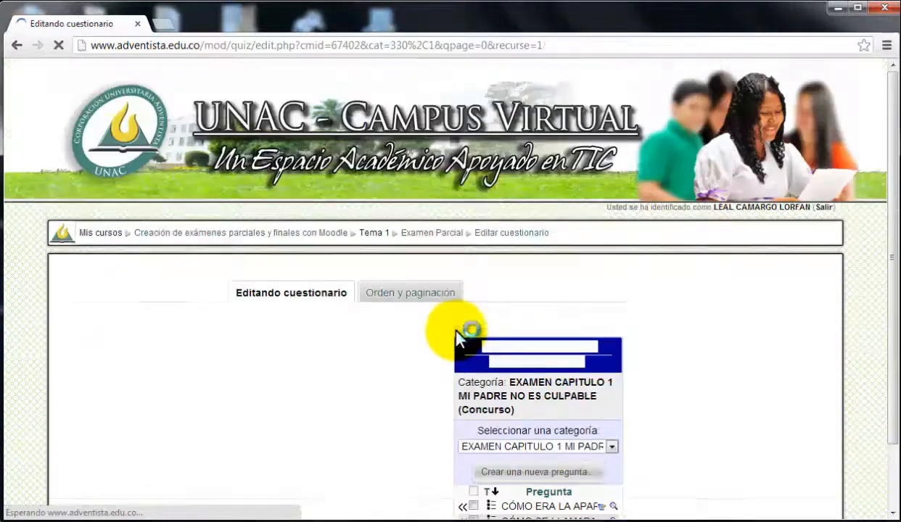
scroll(441, 310, down, 6)
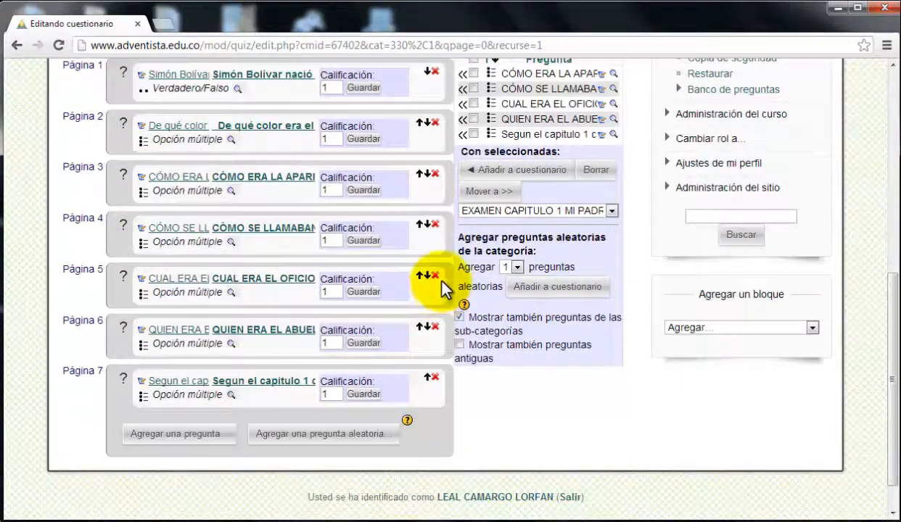
scroll(444, 277, up, 1)
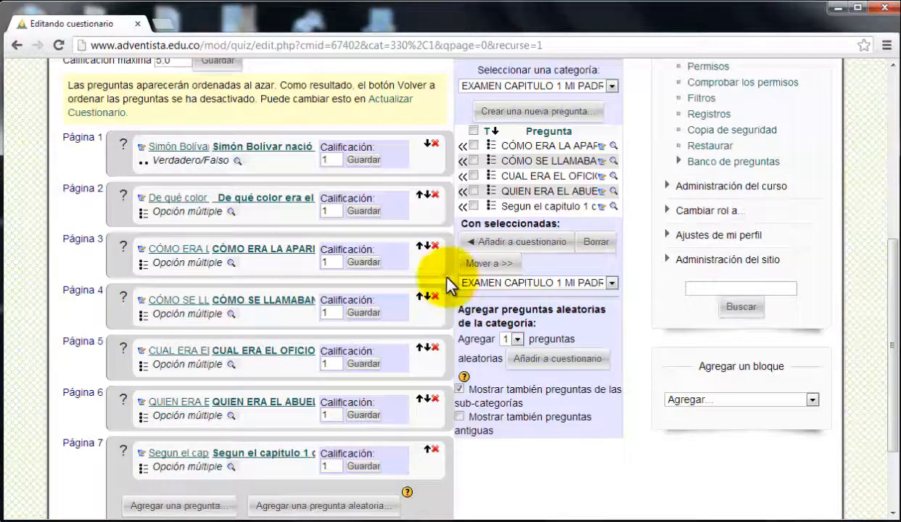
scroll(398, 270, up, 2)
scroll(398, 270, down, 2)
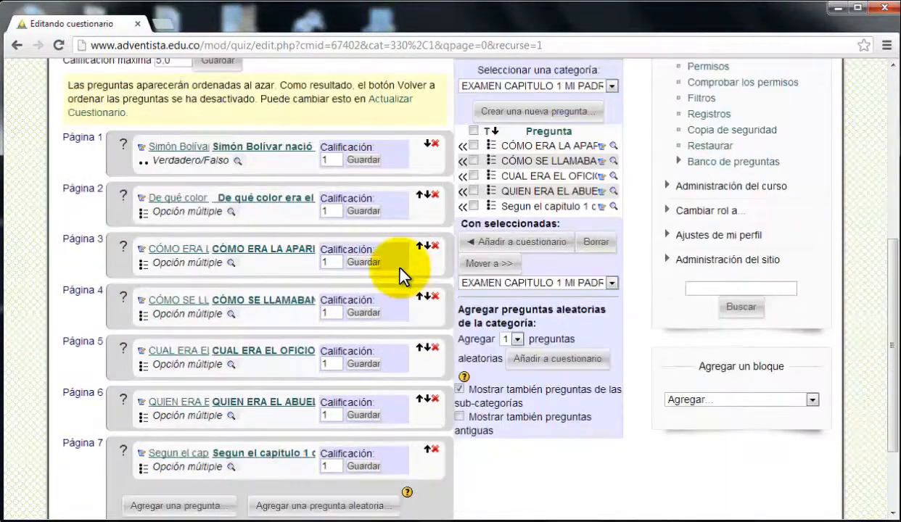
scroll(400, 269, up, 1)
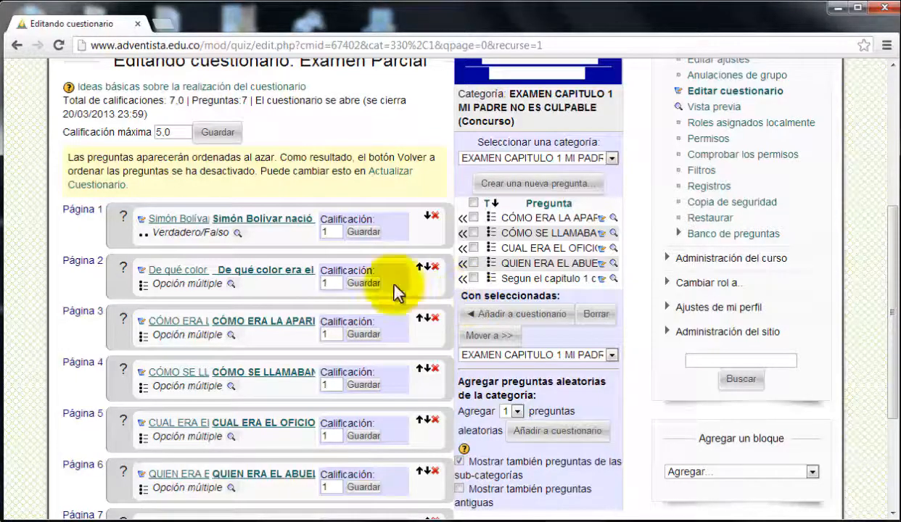
scroll(402, 227, up, 1)
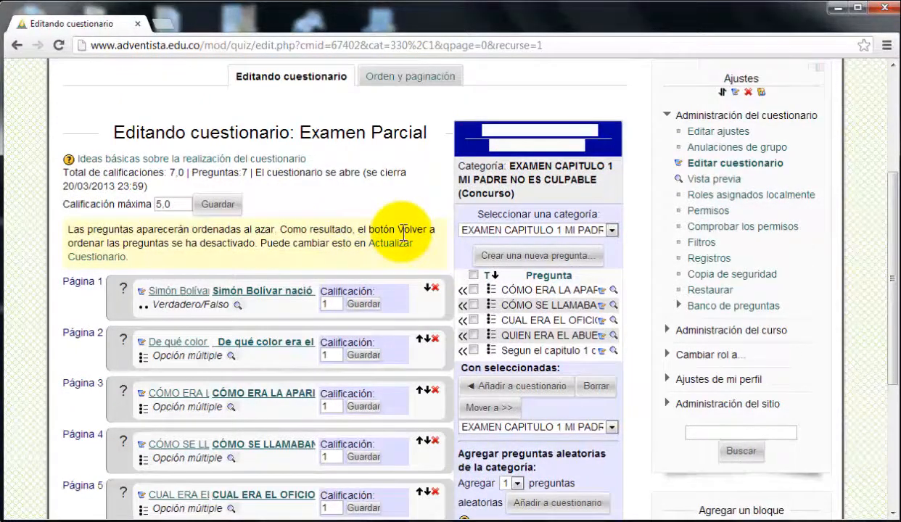